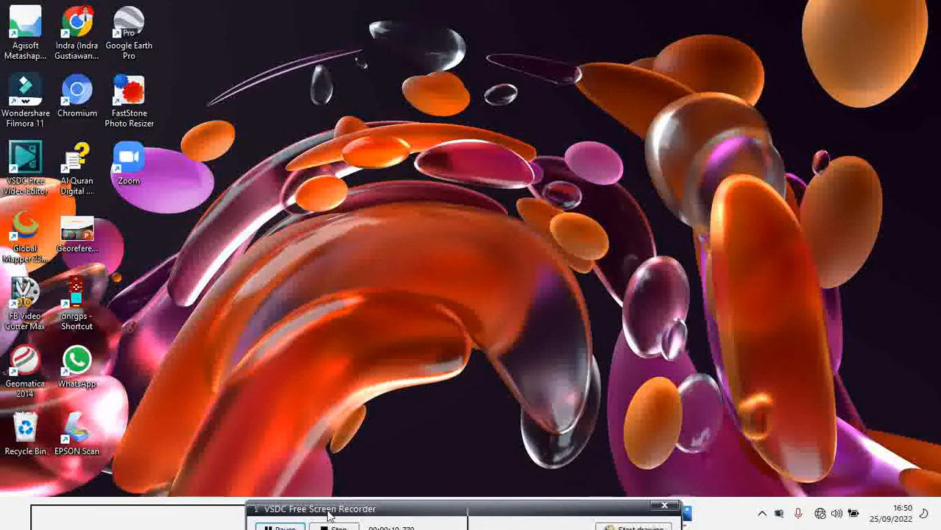
- Switch to ArcMap and locate the RBI KAB. pandeglang folder on drive D in the Catalog
left_click_drag(564, 510, 252, 510)
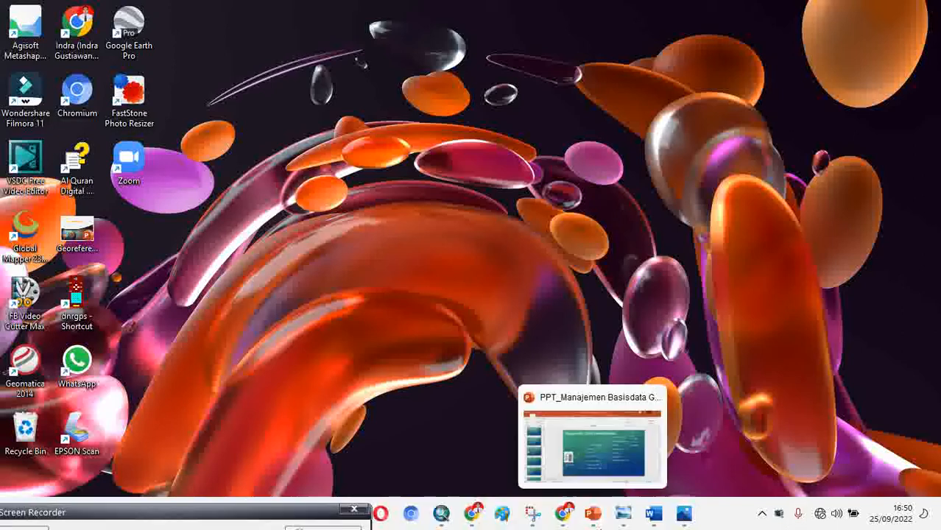
mouse_move(622, 524)
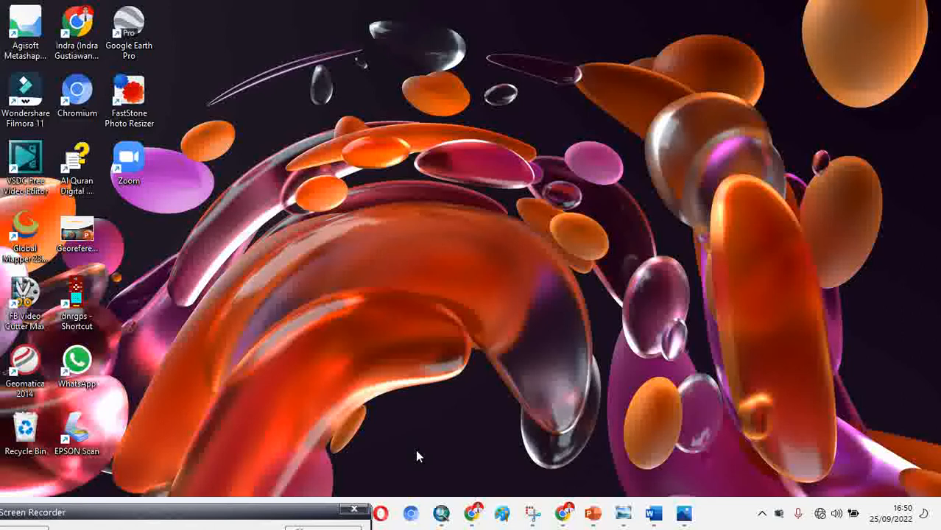
left_click(442, 516)
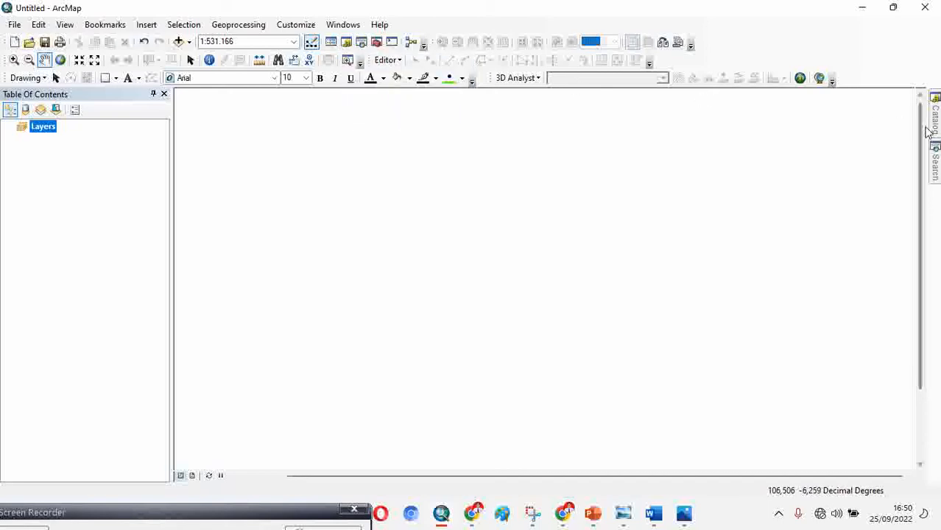
mouse_move(936, 126)
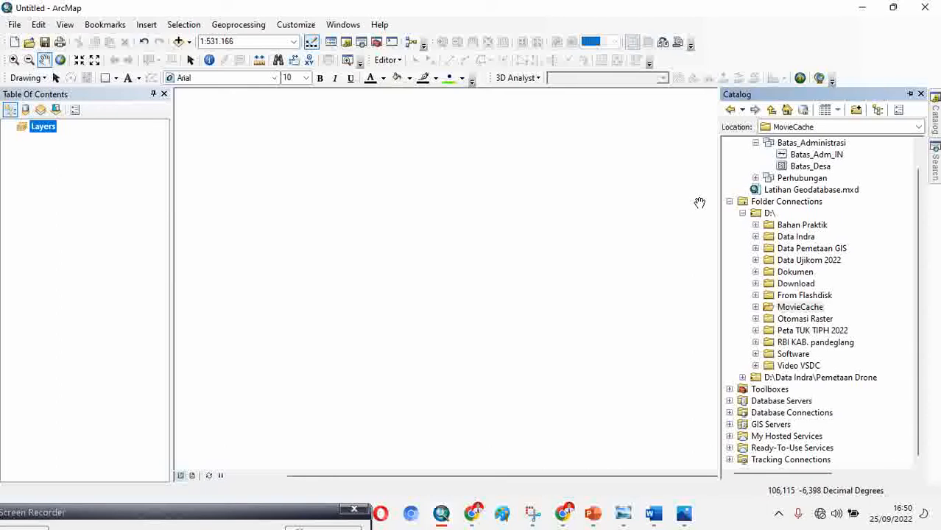
left_click(766, 215)
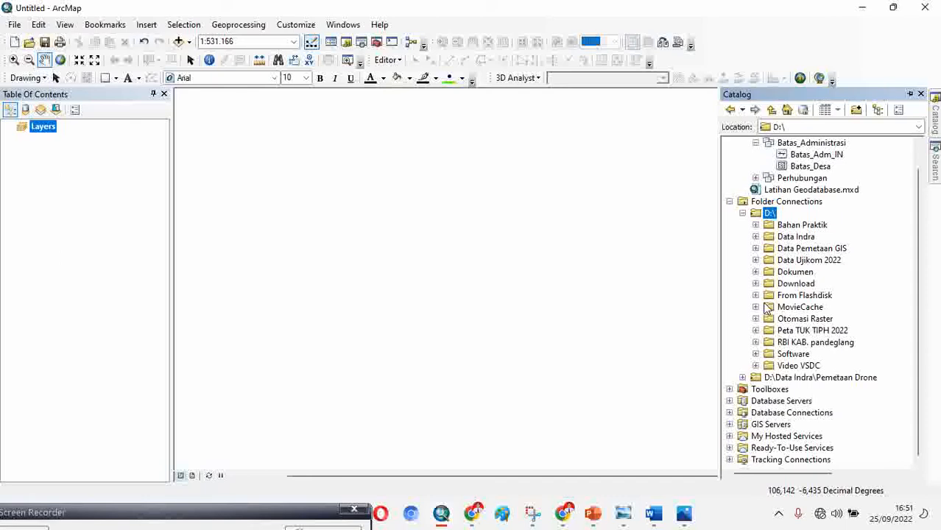
left_click(775, 344)
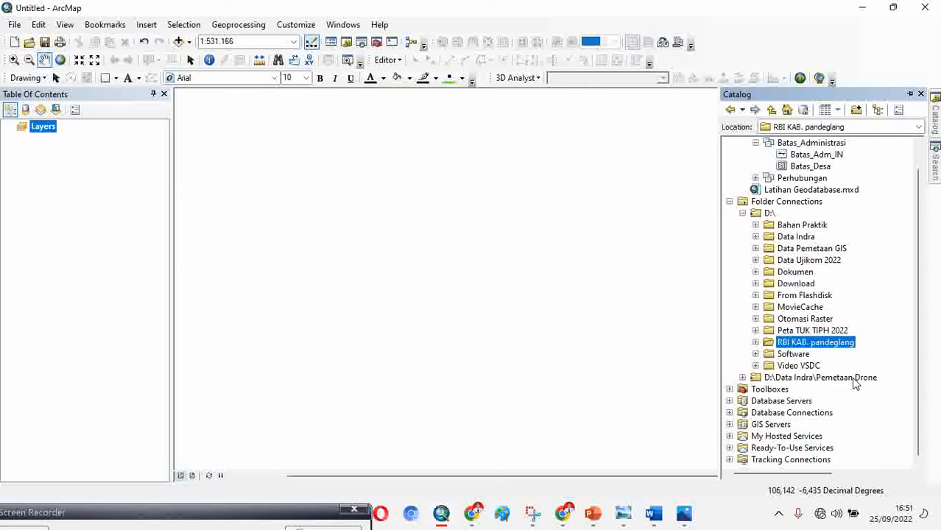
- Create a new folder named Geodatabase directly under the D:\ folder connection
left_click(768, 214)
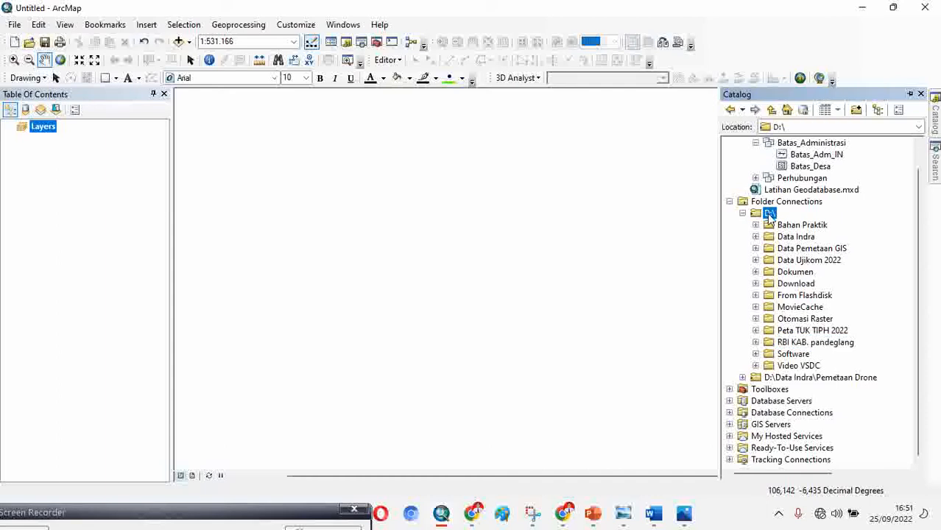
right_click(770, 213)
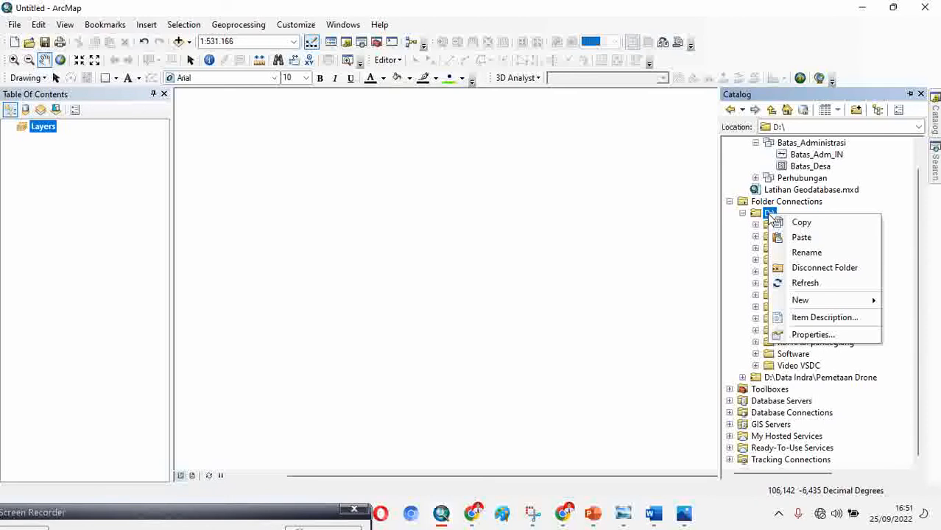
mouse_move(805, 301)
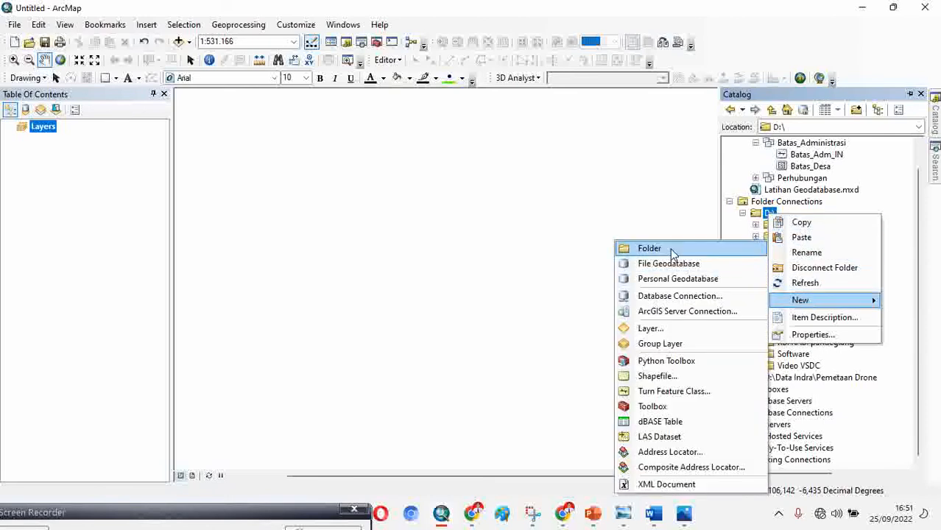
left_click(641, 249)
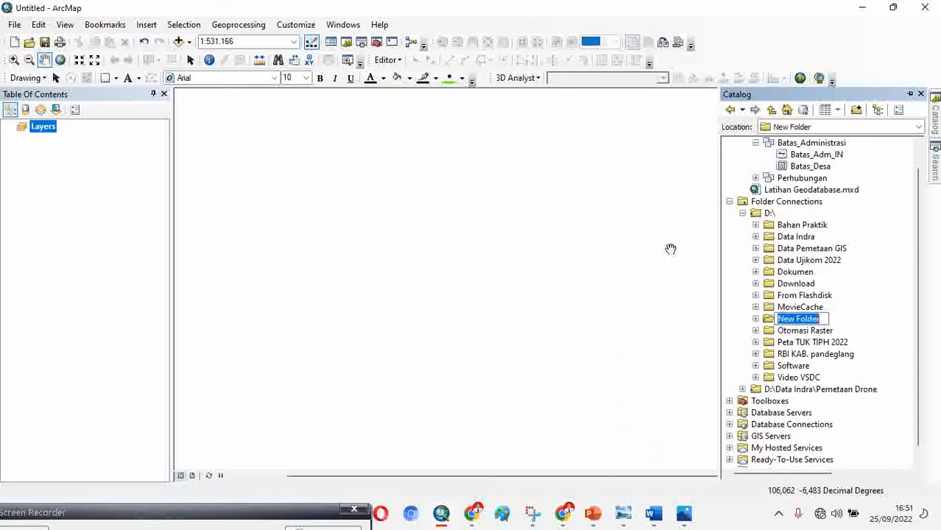
type("Geodatat")
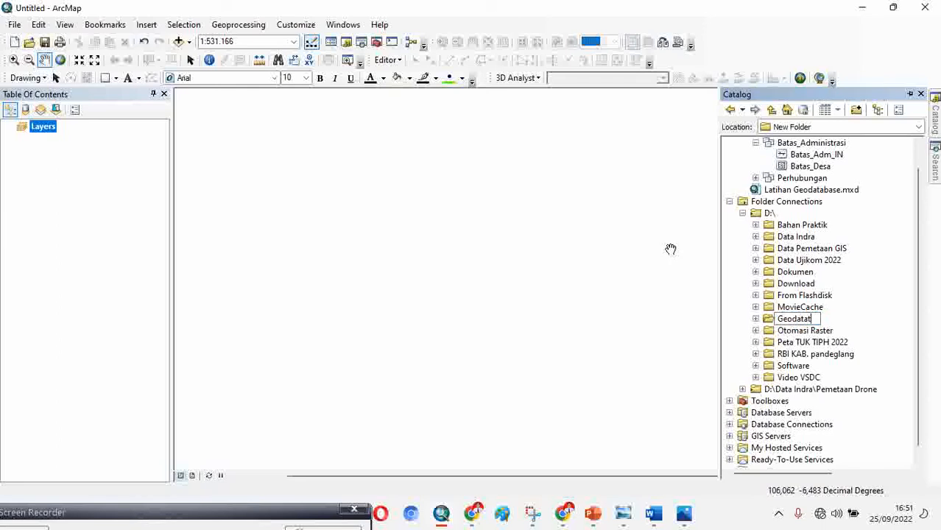
key("BackSpace")
type("base")
left_click(766, 342)
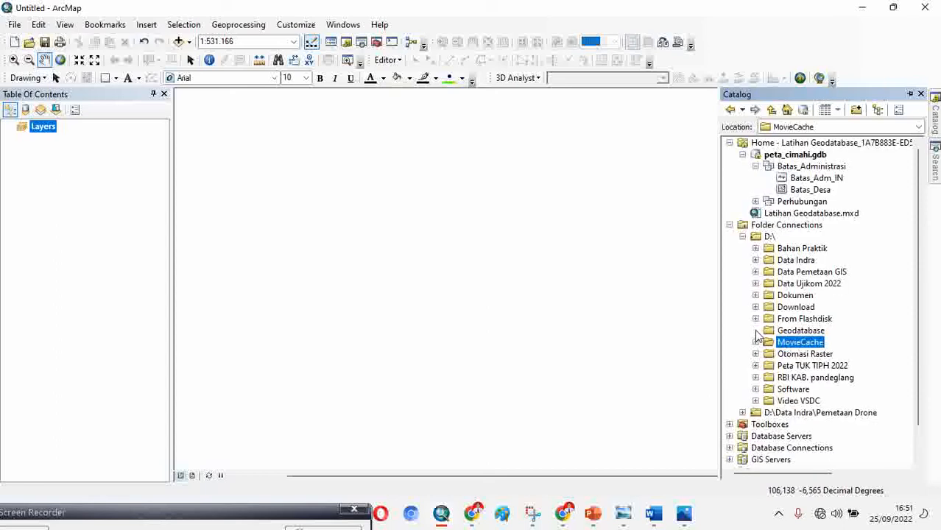
- Create a file geodatabase named Peta Kab Pandeglang.gdb inside the Geodatabase folder
left_click(774, 333)
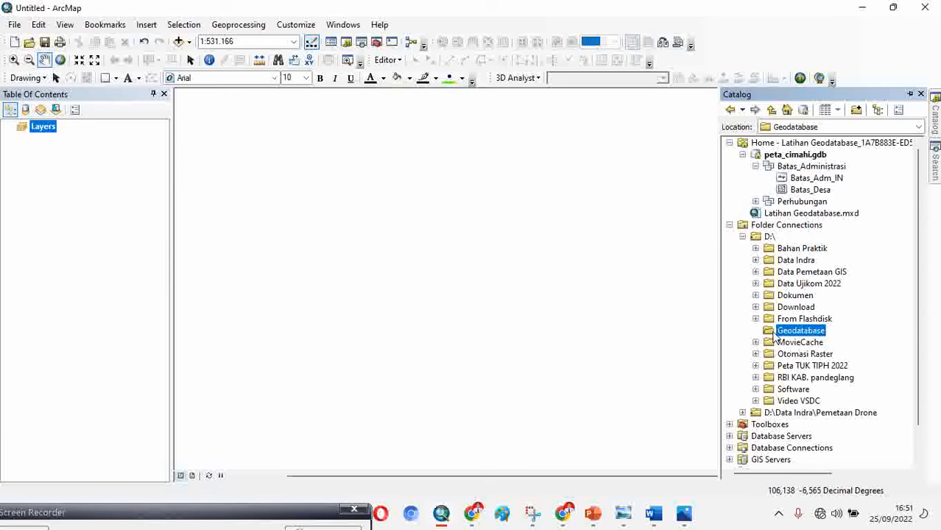
right_click(774, 335)
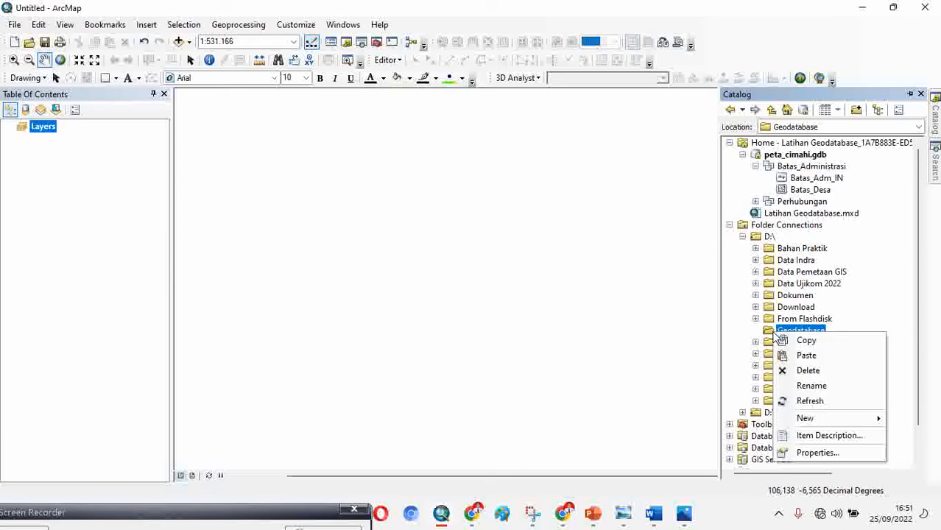
mouse_move(811, 425)
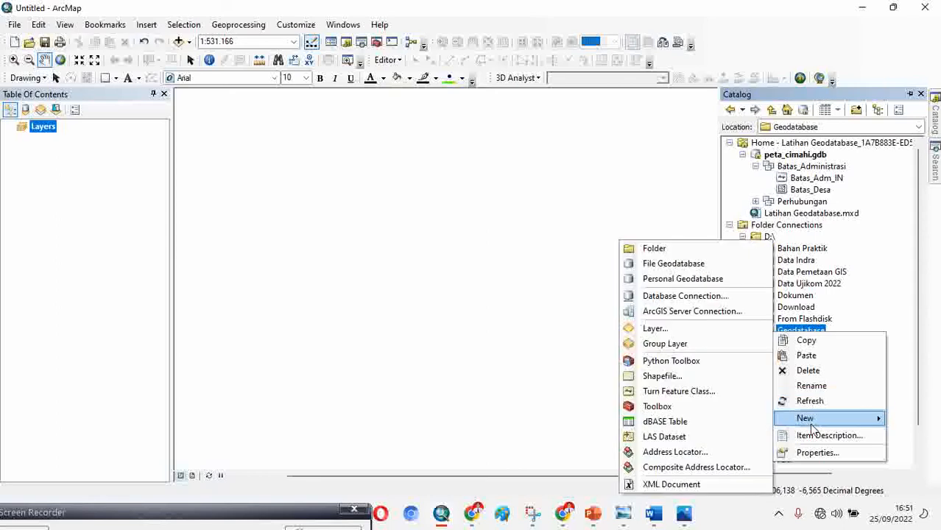
left_click(654, 264)
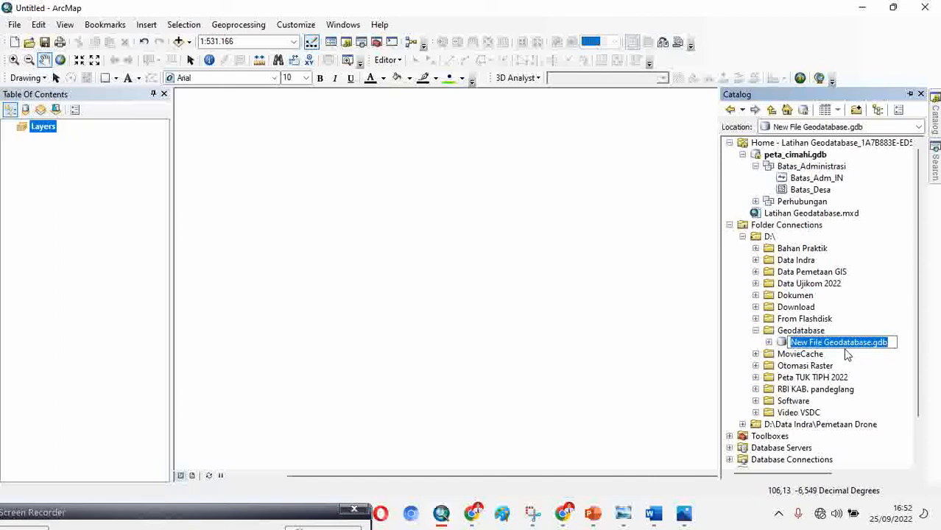
key("Home")
key("shift+Right")
key("shift+Right")
key("shift+Right")
key("shift+Right")
key("shift+Right")
key("shift+Right")
key("shift+Right")
key("shift+Right")
key("shift+Right")
key("shift+Right")
key("shift+Right")
key("shift+Right")
key("shift+Right")
key("shift+Right")
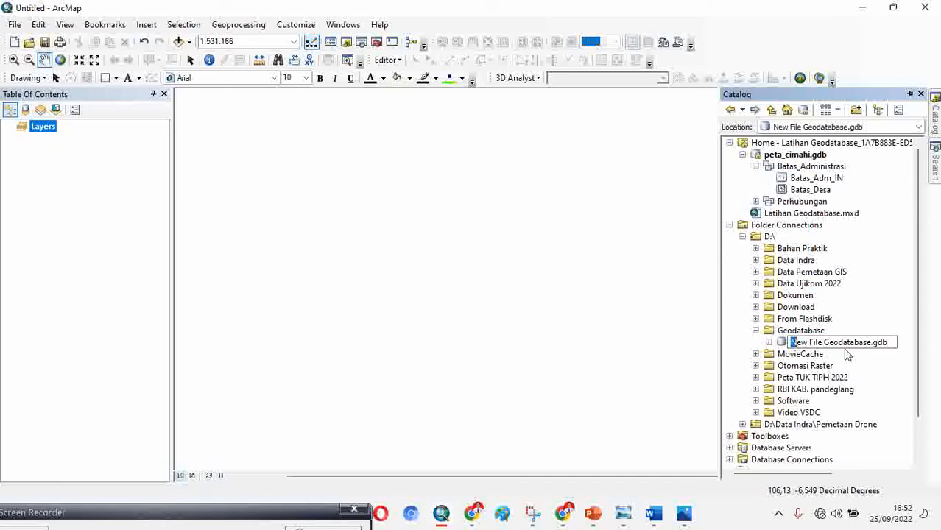
key("shift+Right")
key("shift+Right")
key("shift+Right")
key("shift+Right")
key("shift+Right")
key("shift+Right")
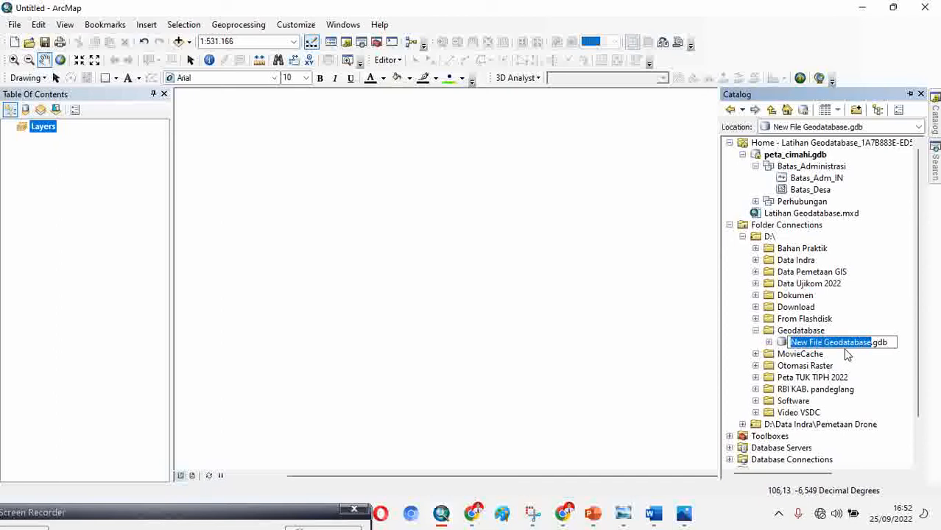
type("Peta")
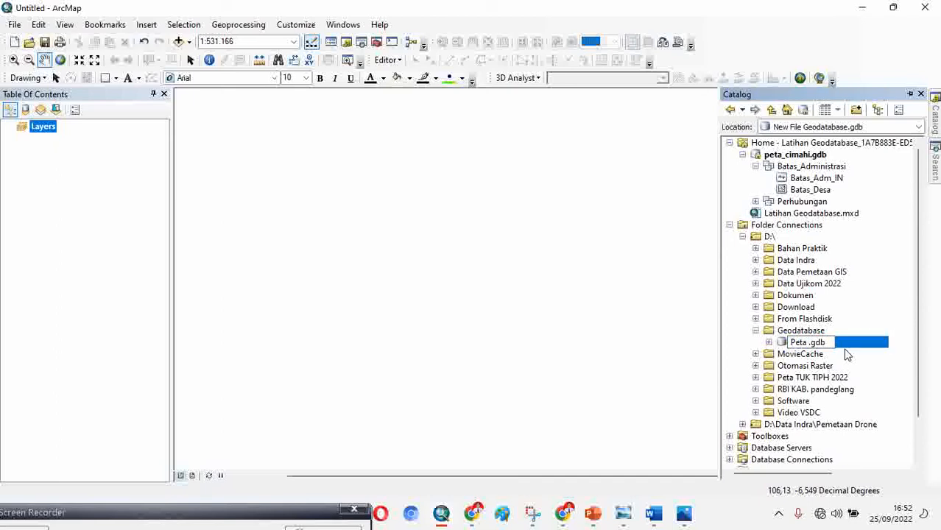
type(" Kab Pandeglang")
key("Return")
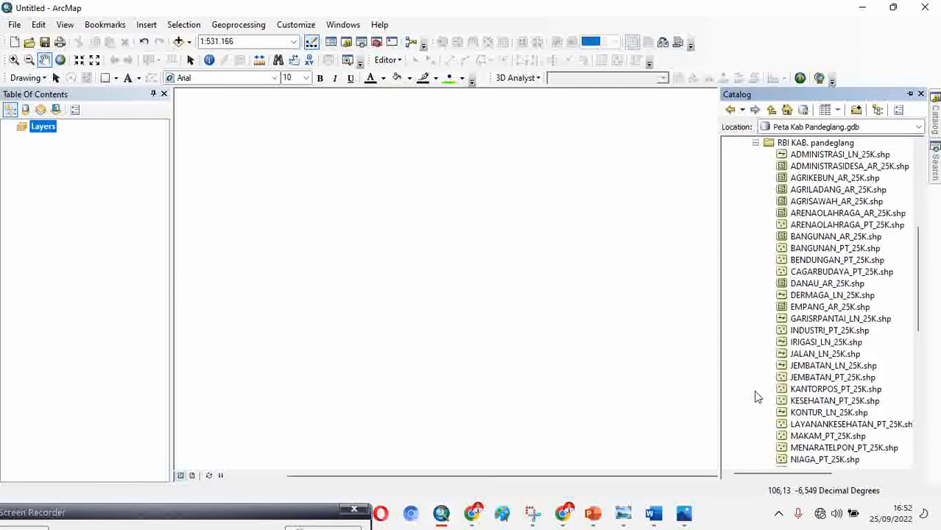
- Start a new feature dataset in Peta Kab Pandeglang.gdb and name it Batas_Administrasi
scroll(830, 382, "up", 5)
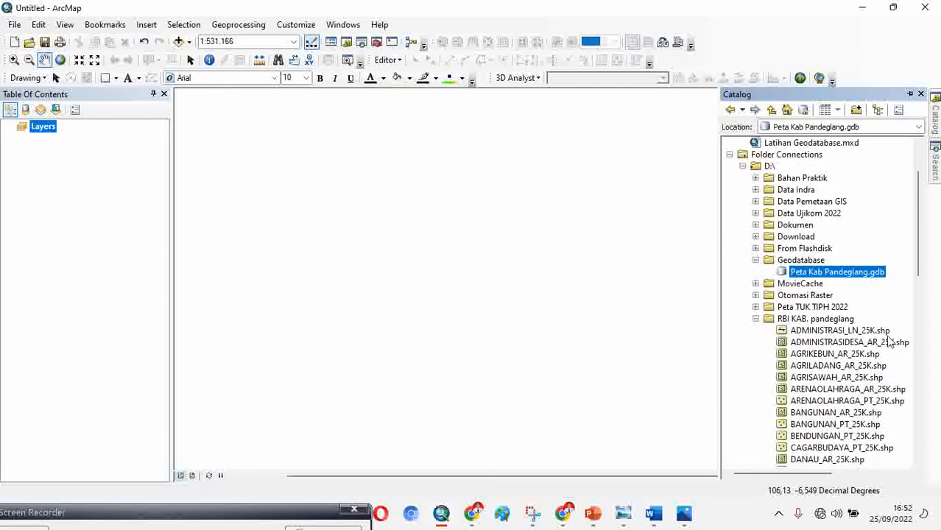
scroll(870, 420, "up", 1)
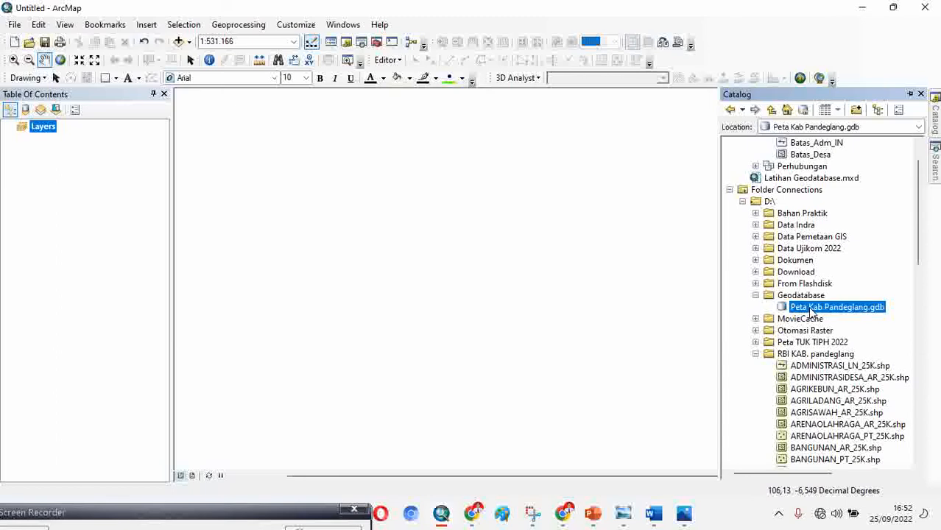
right_click(813, 313)
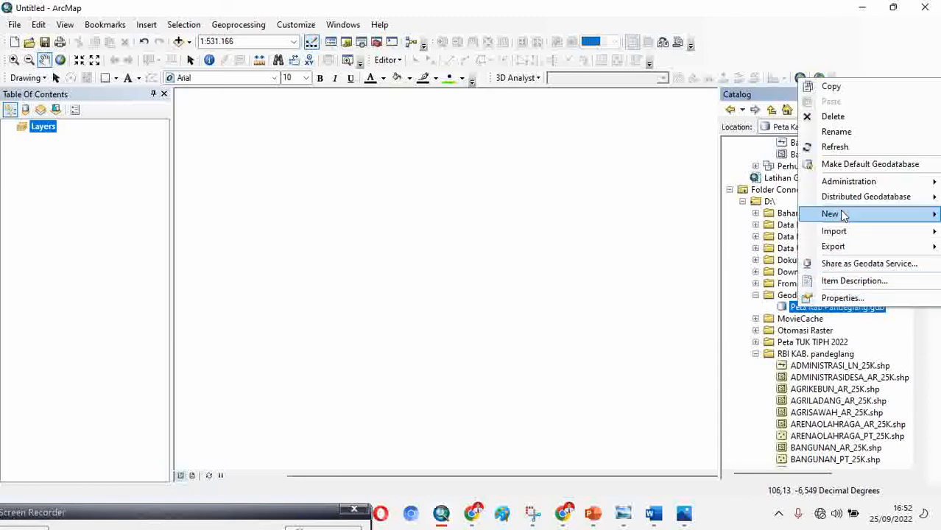
mouse_move(844, 214)
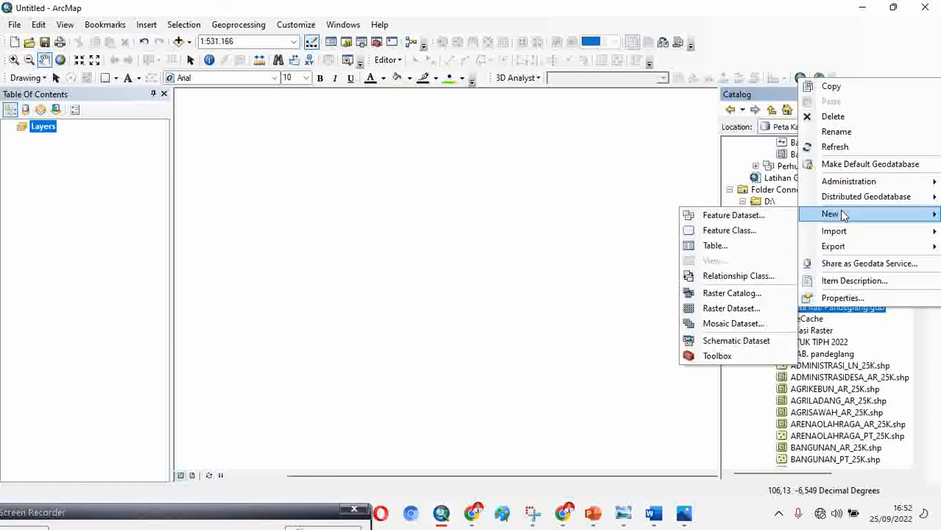
left_click(745, 215)
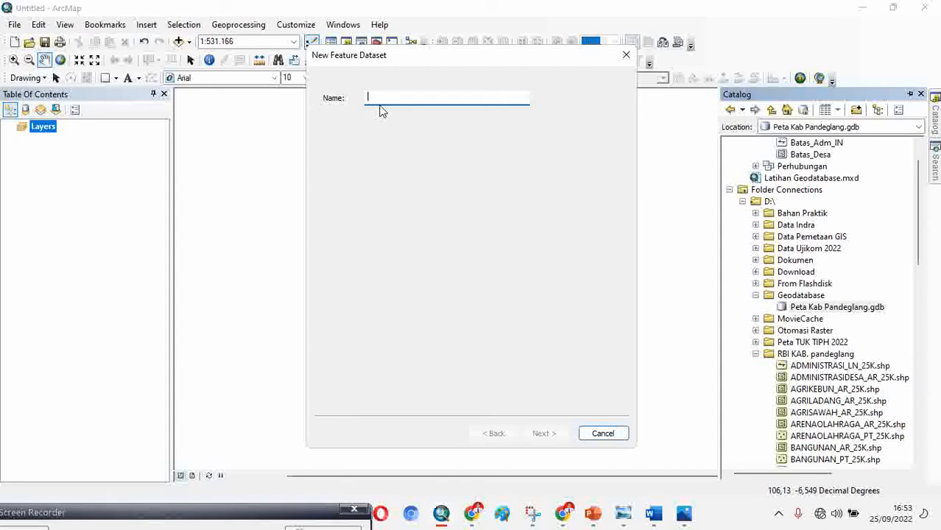
type("Bat")
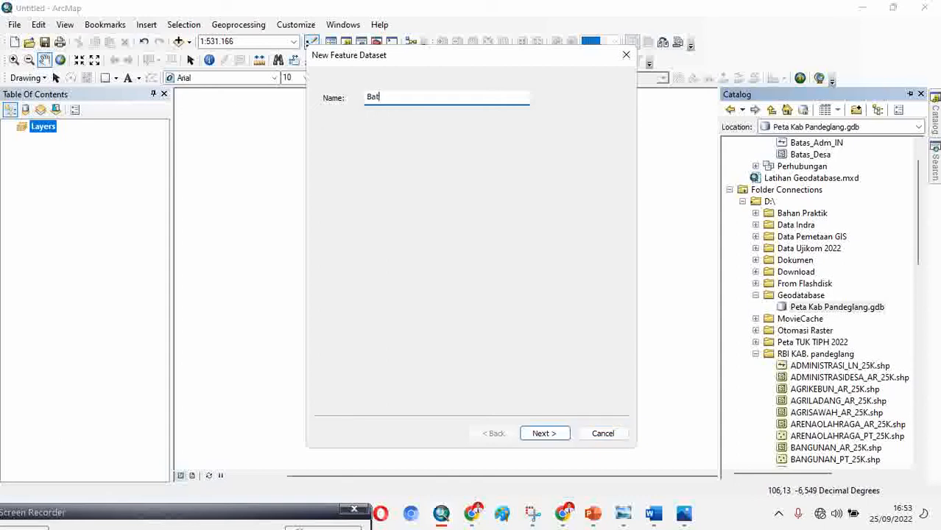
type("as_Administrasi")
left_click(545, 434)
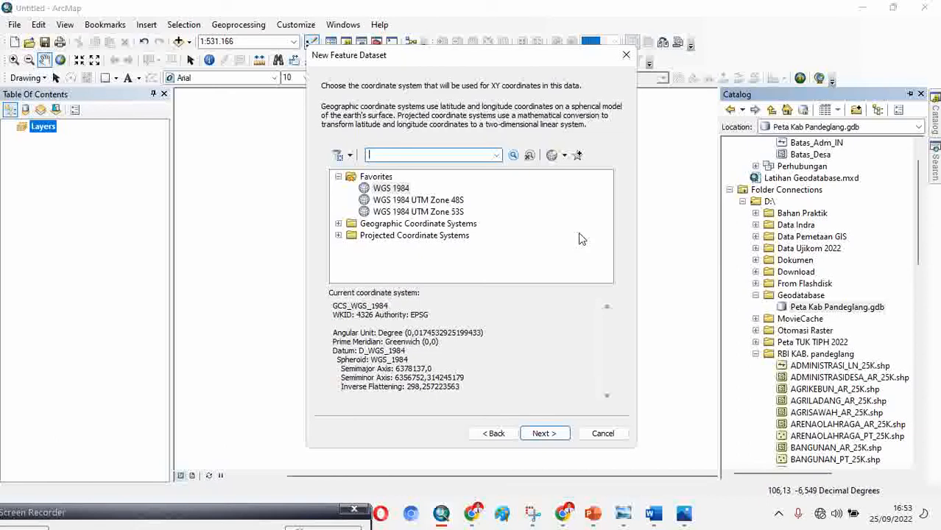
- Assign WGS 1984 UTM Zone 48S to the feature dataset and finish it with no vertical coordinate system and default tolerances
left_click(396, 190)
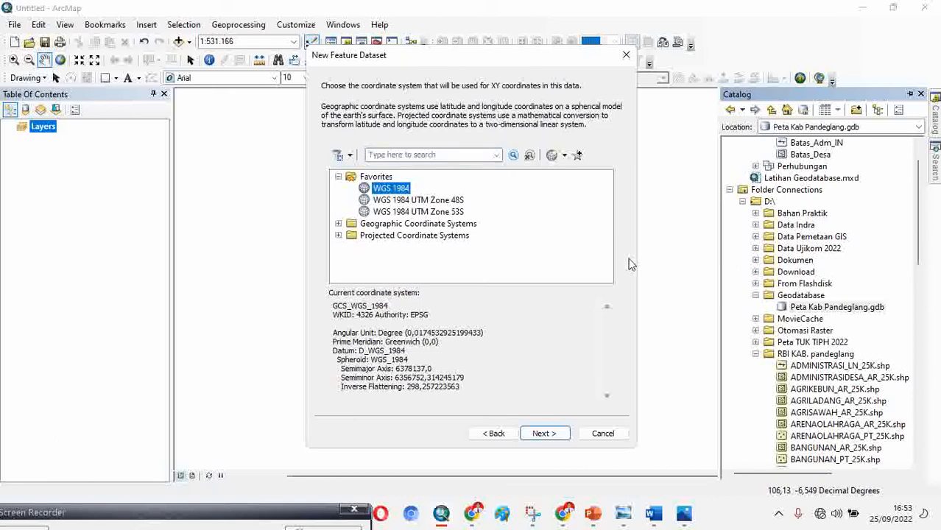
left_click(431, 203)
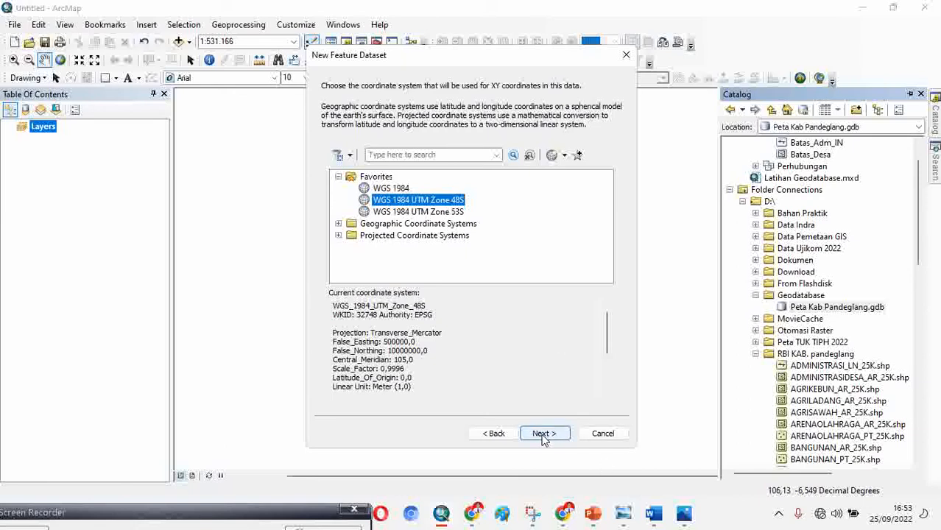
left_click(543, 435)
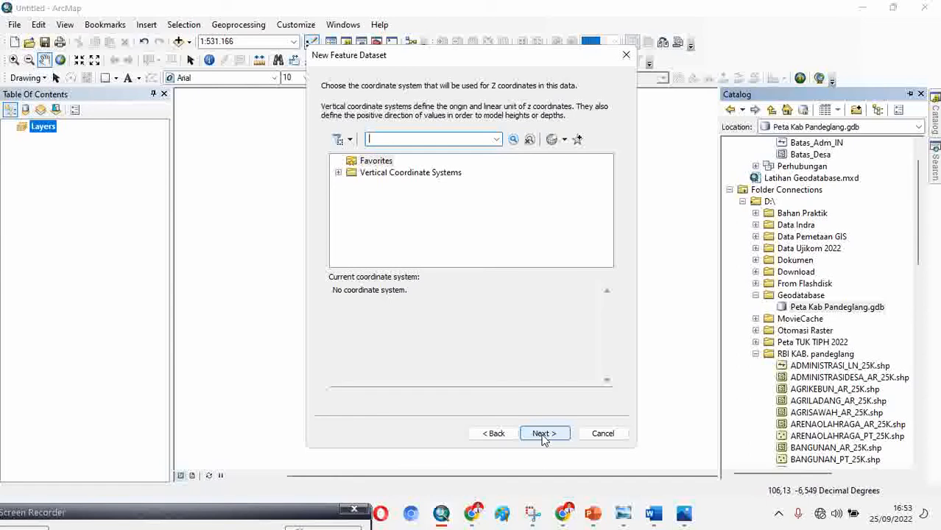
left_click(543, 434)
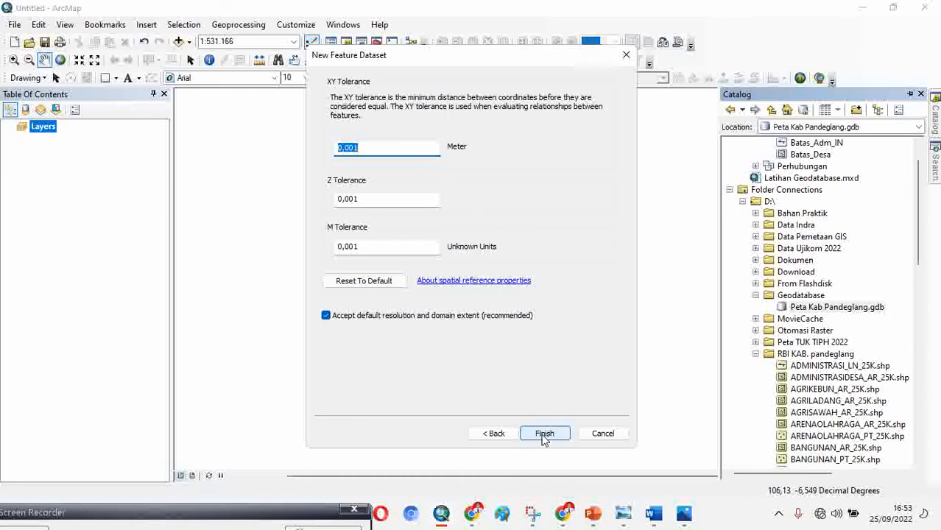
left_click(544, 434)
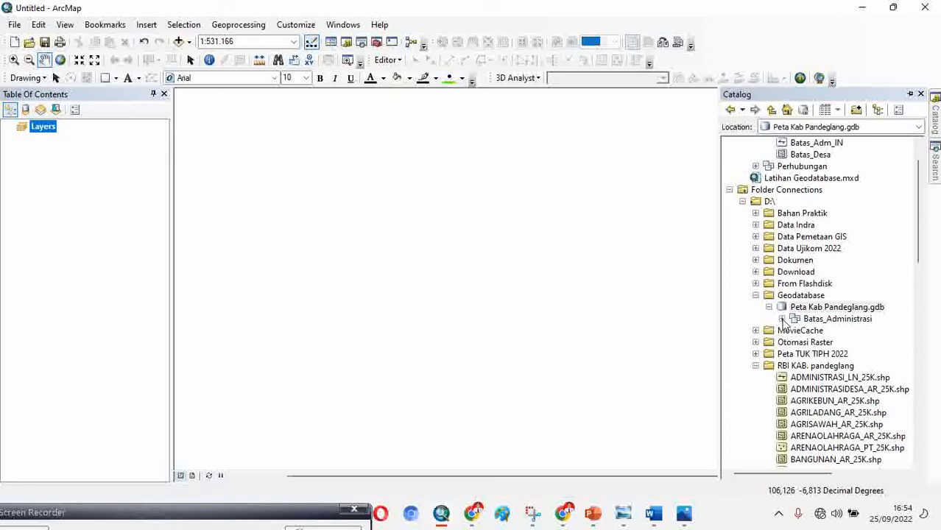
- Locate the two ADMINISTRASI shapefiles in the RBI KAB. pandeglang folder and start a single feature class import into Batas_Administrasi
scroll(785, 324, "down", 1)
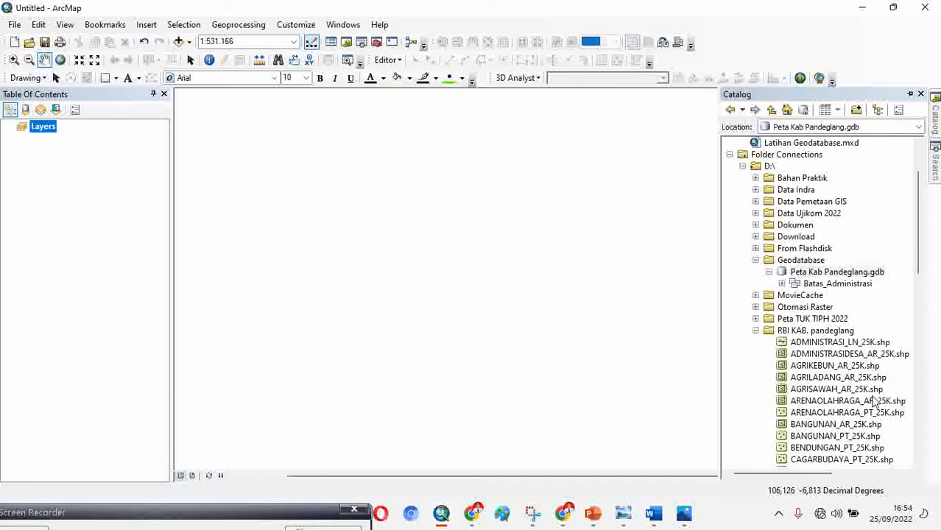
scroll(874, 402, "down", 1)
left_click(808, 294)
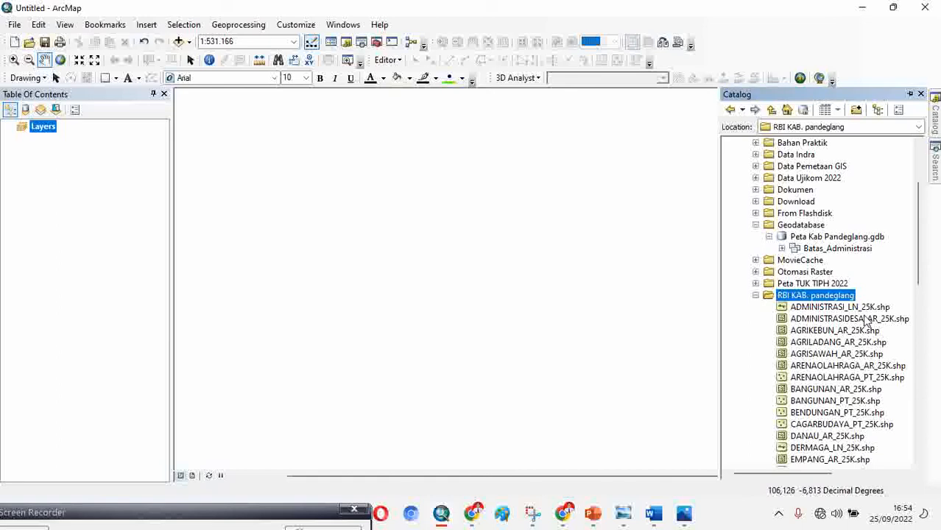
left_click(834, 308)
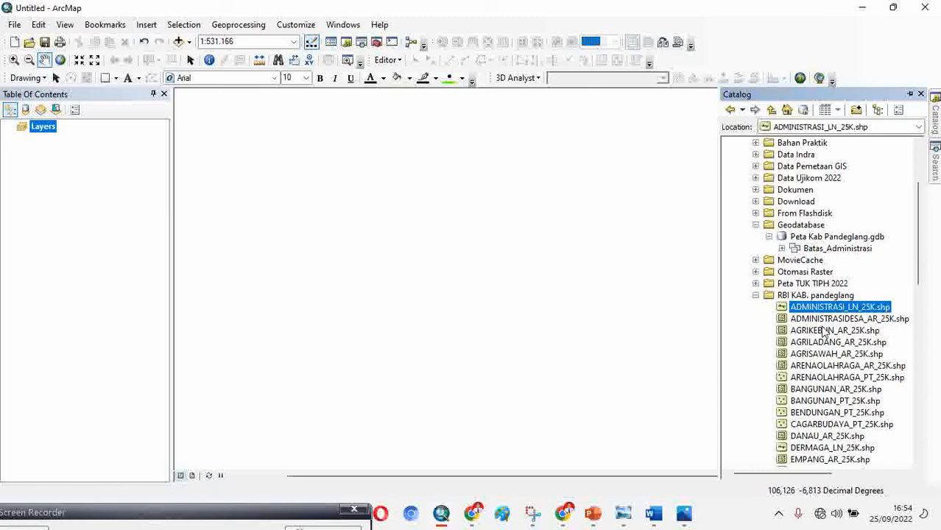
left_click(815, 321)
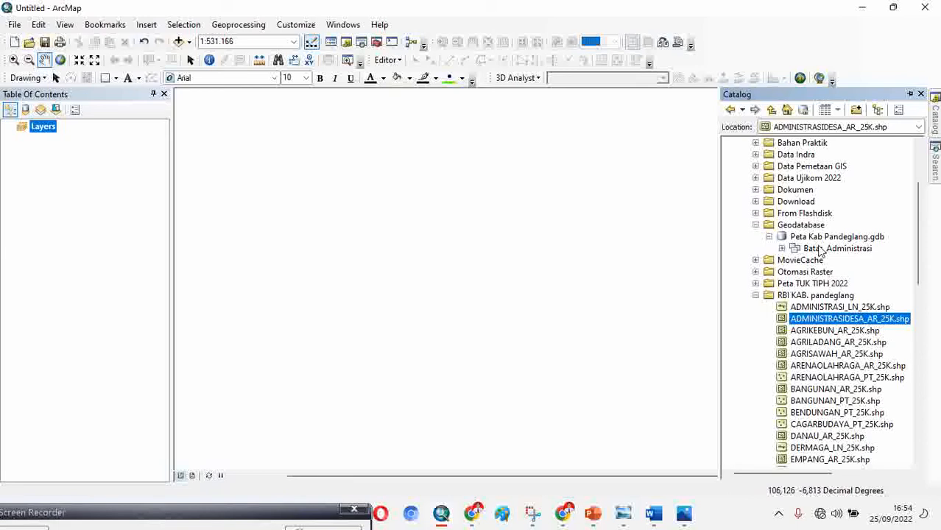
left_click(821, 249)
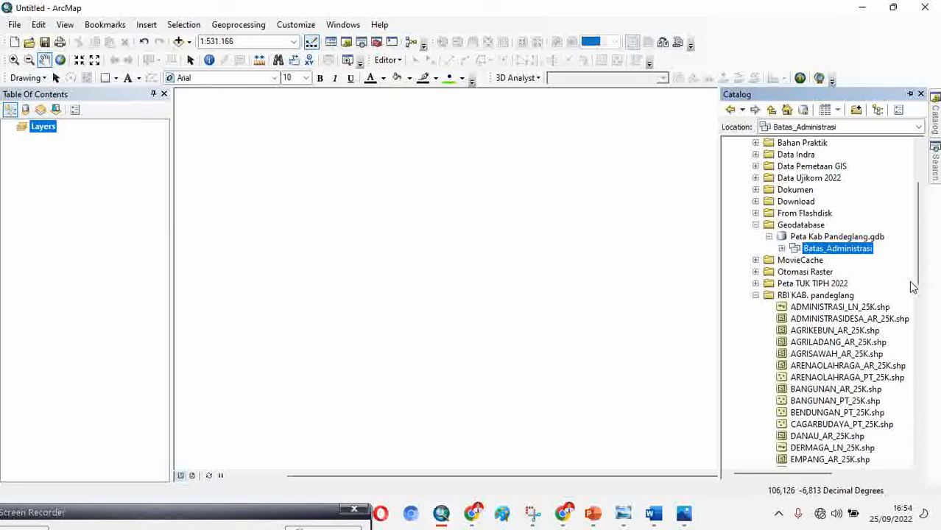
right_click(824, 254)
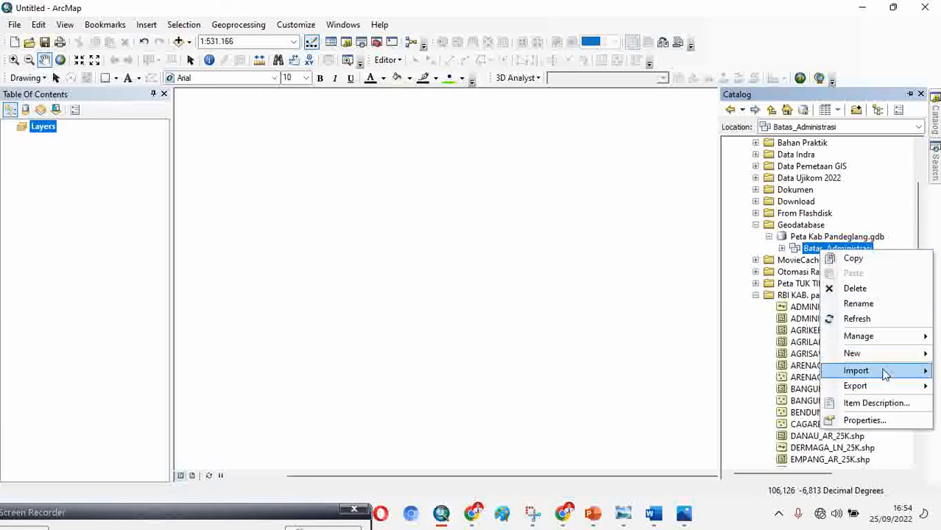
mouse_move(886, 374)
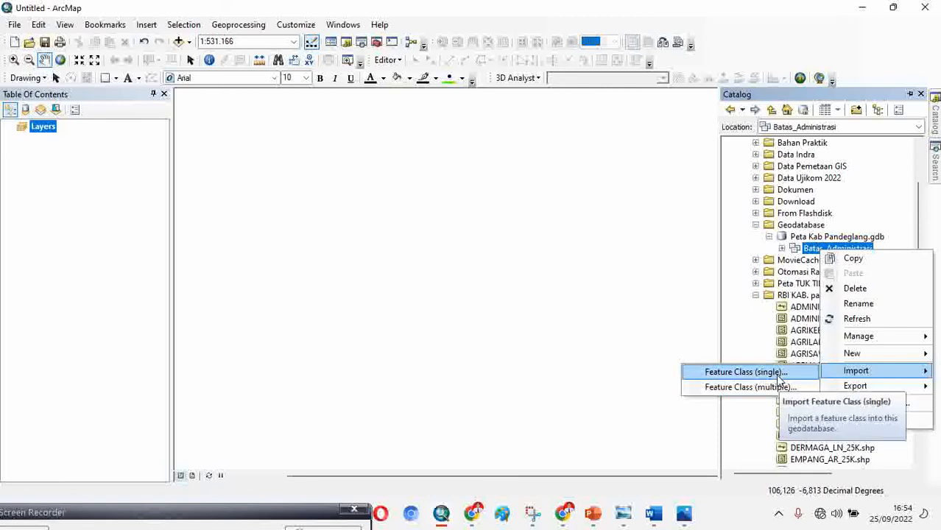
left_click(779, 377)
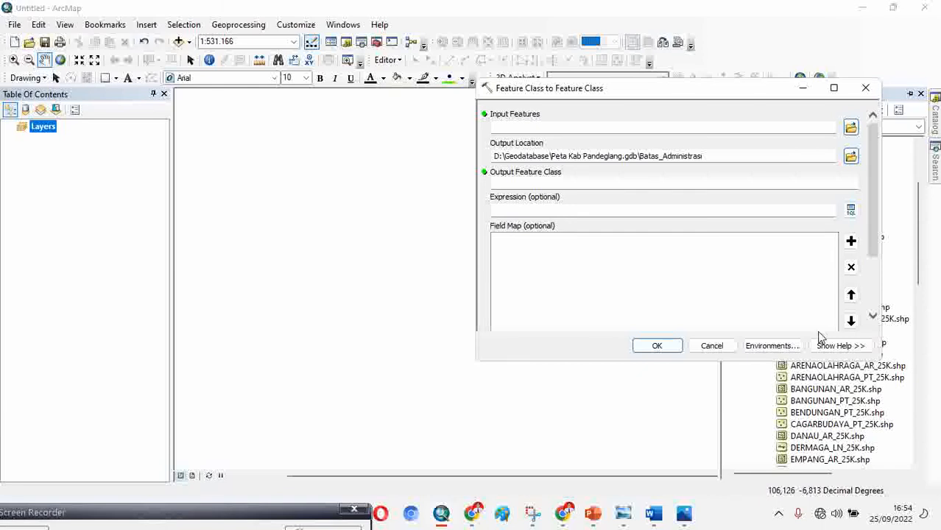
left_click(619, 88)
left_click_drag(604, 97, 372, 84)
left_click(293, 111)
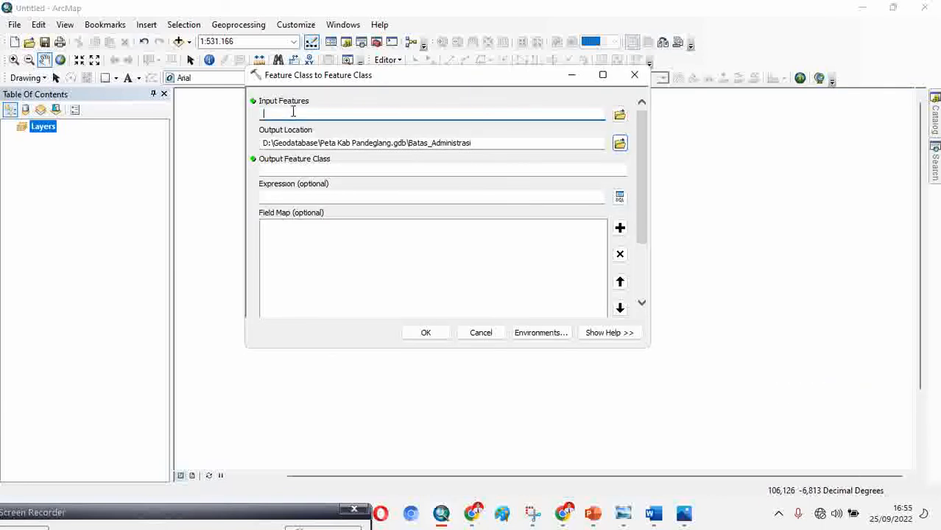
- Set ADMINISTRASI_LN_25K.shp from the D:\RBI KAB. pandeglang folder as the input features of the import
left_click(619, 116)
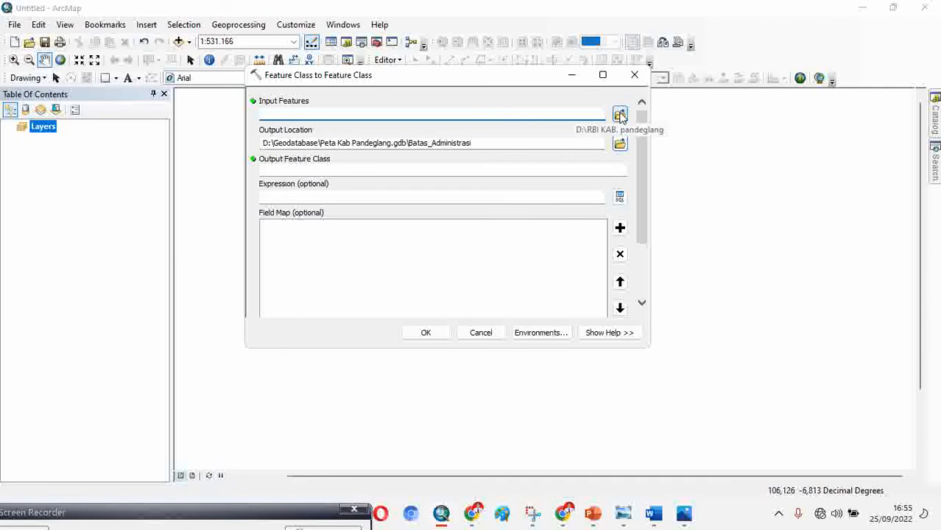
left_click(620, 115)
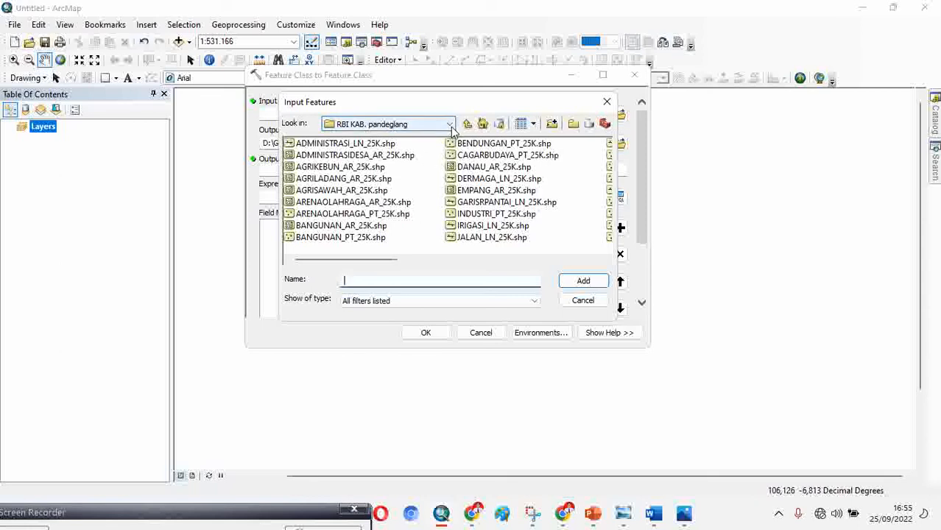
left_click(467, 125)
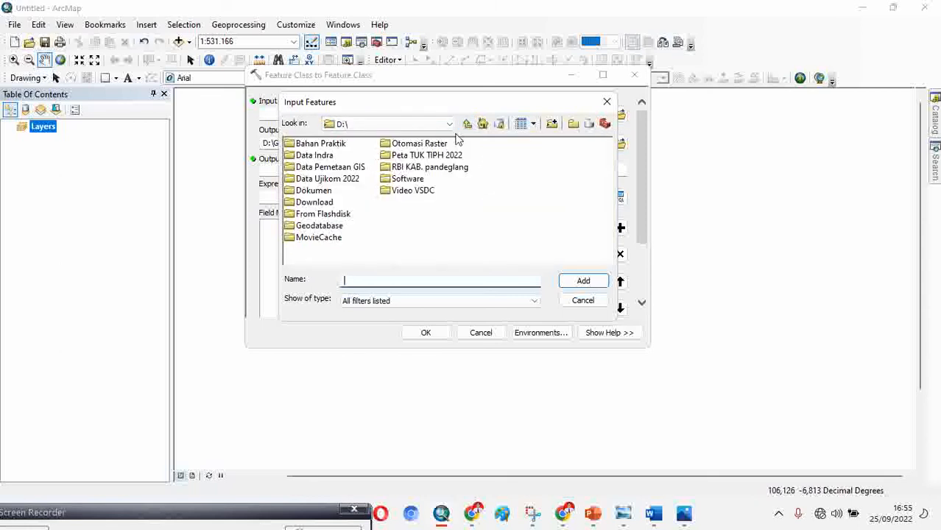
left_click(449, 125)
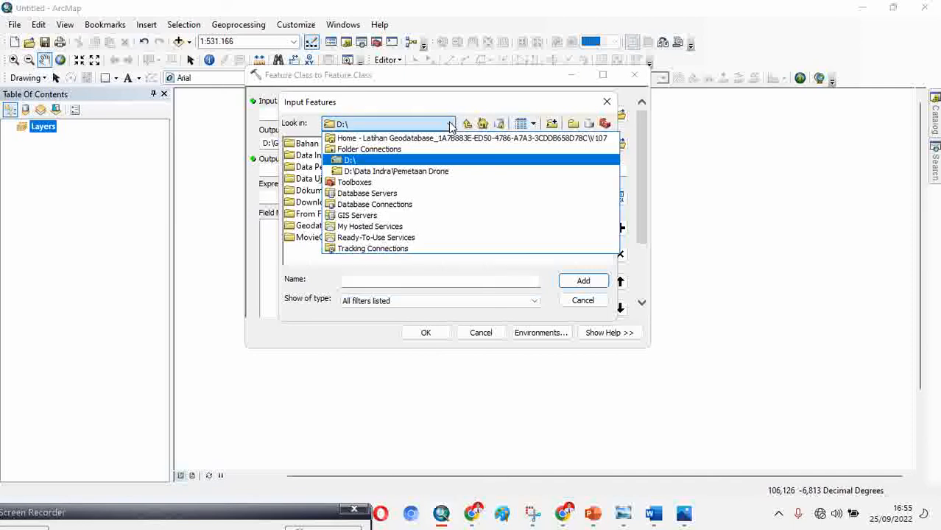
left_click(431, 161)
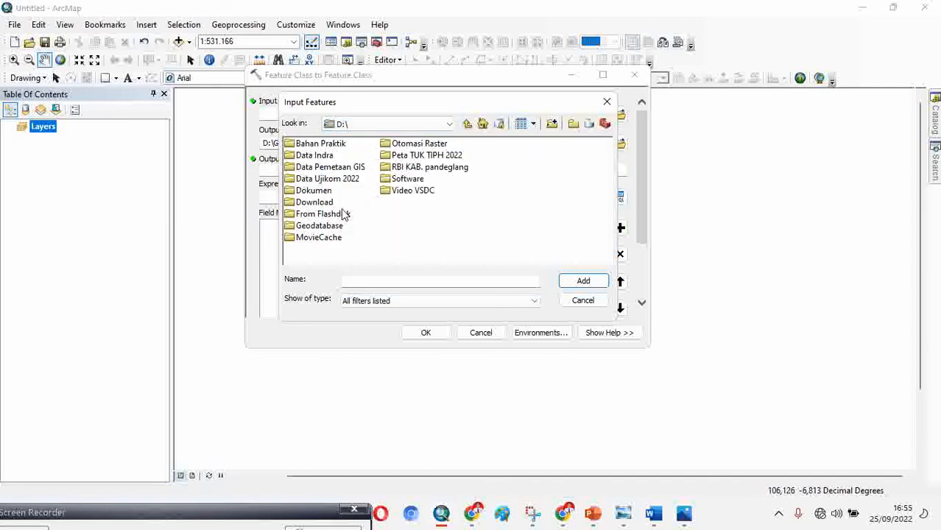
double_click(398, 167)
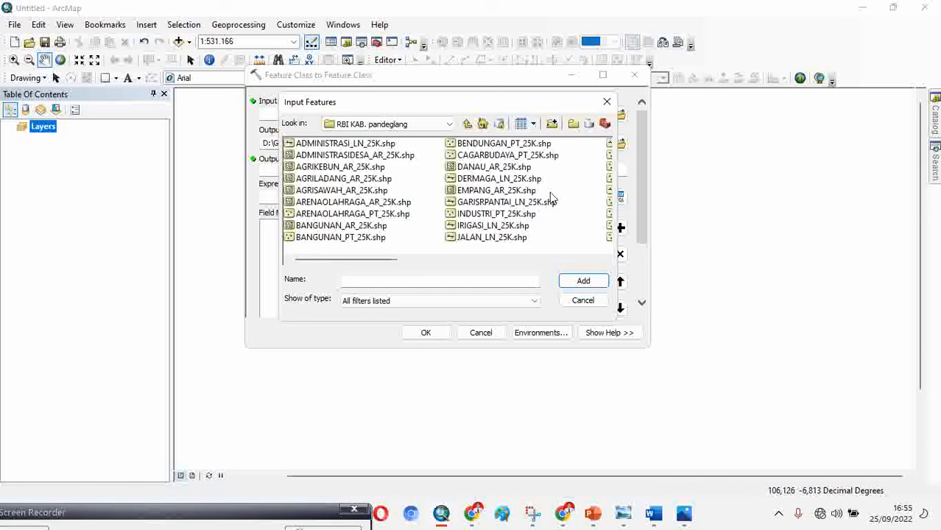
left_click(340, 144)
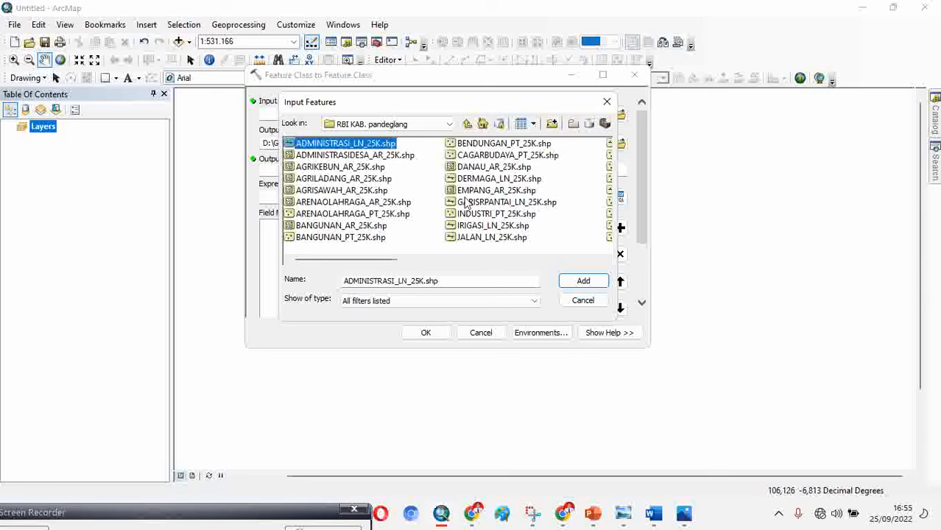
left_click(583, 281)
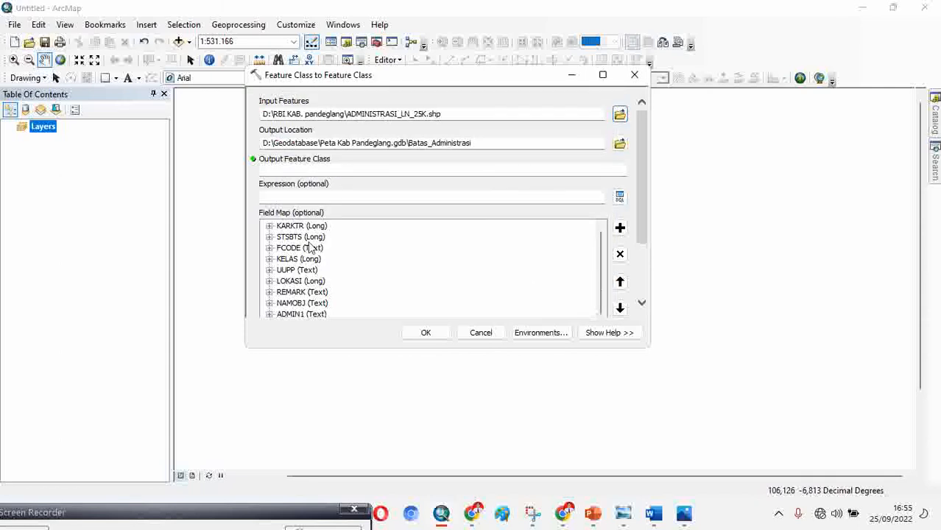
- Name the output feature class Batas_Adm_LN, review the field map and run the import with its default fields
left_click(308, 169)
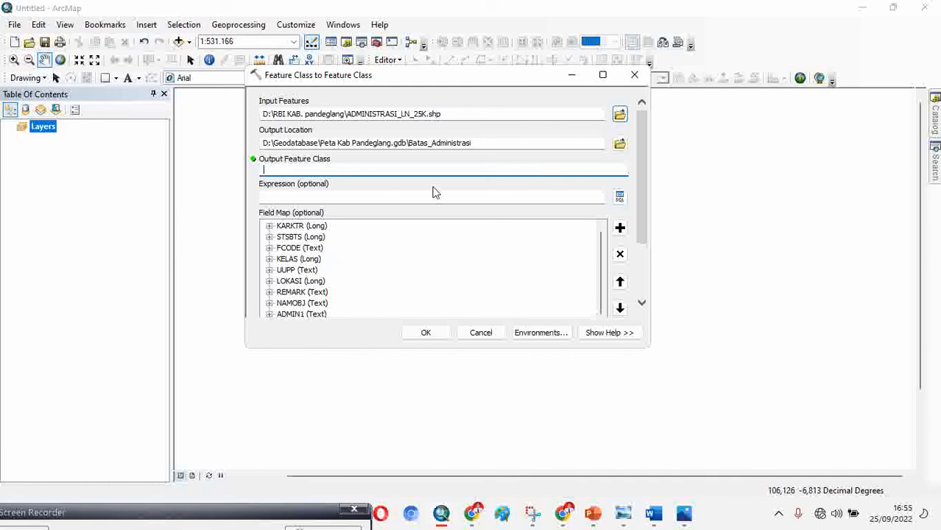
type("Batas_Adm_LN")
scroll(312, 255, "down", 5)
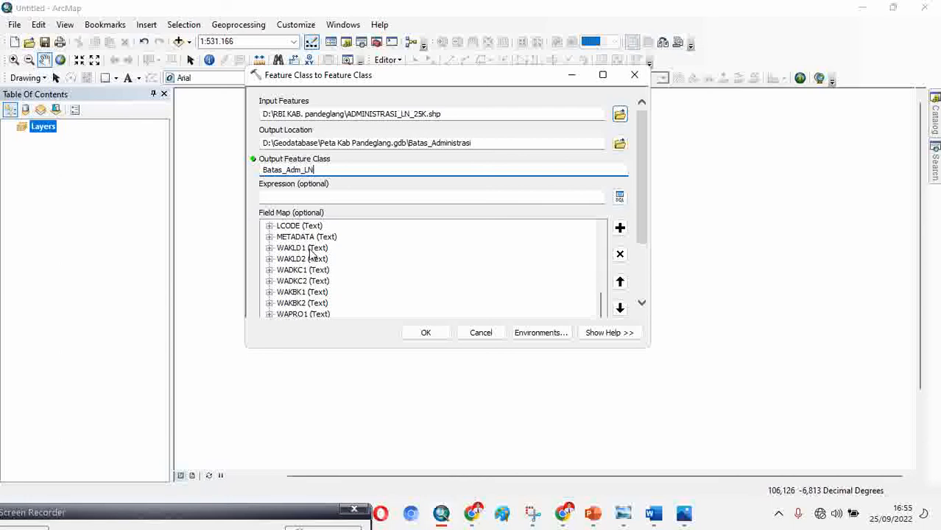
scroll(312, 256, "up", 5)
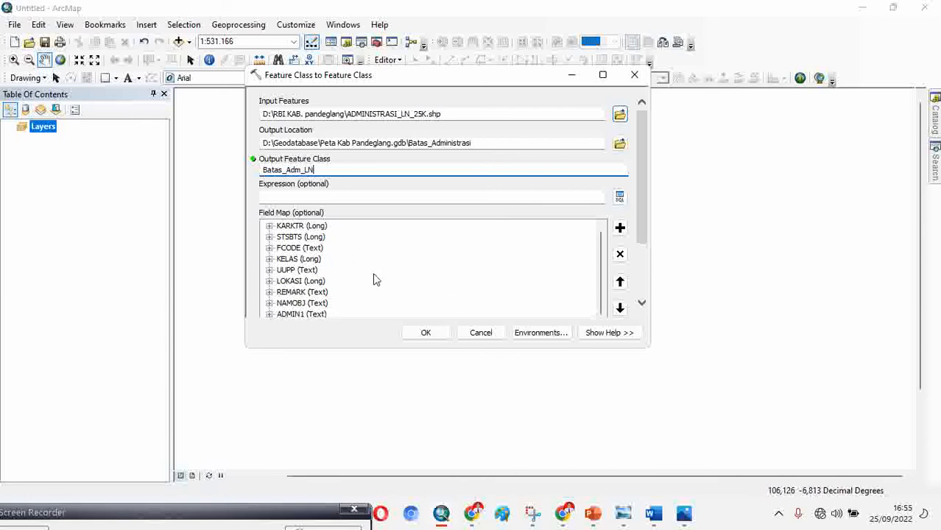
scroll(374, 278, "down", 5)
scroll(374, 278, "up", 5)
scroll(374, 277, "down", 1)
scroll(364, 277, "up", 1)
left_click(298, 226)
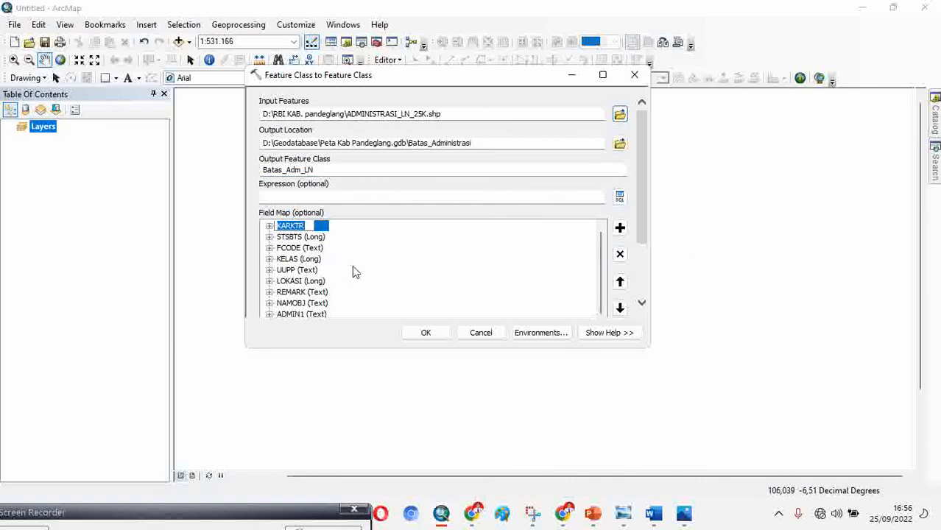
left_click(333, 264)
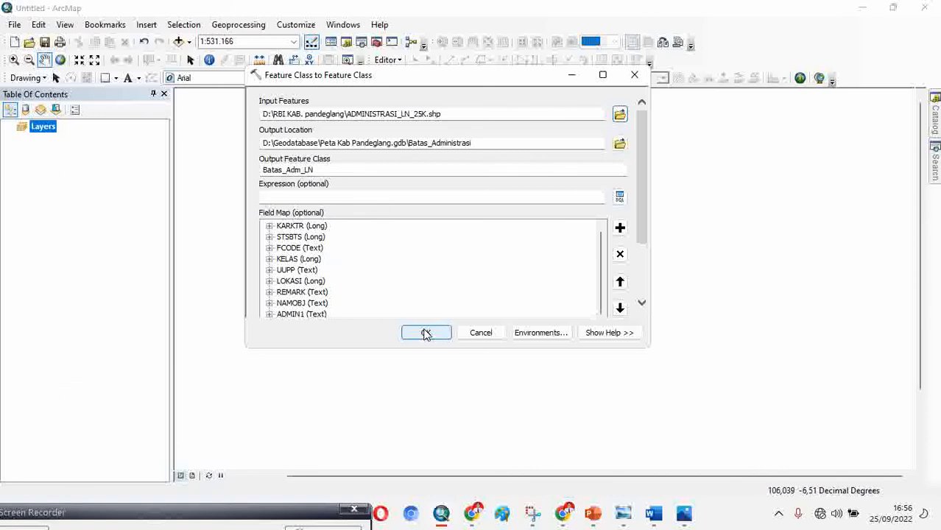
left_click(425, 335)
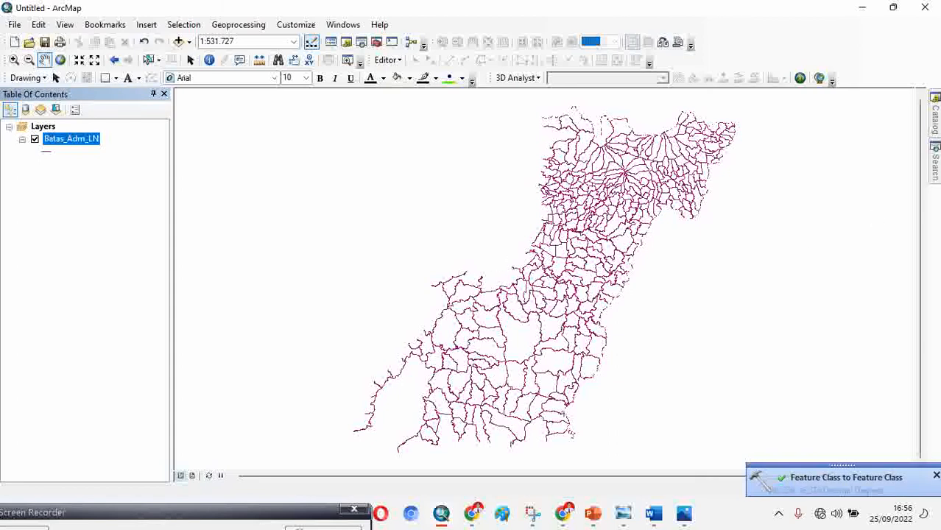
- Expand the Batas_Administrasi feature dataset in the Catalog tree to check the imported feature class
left_click(936, 118)
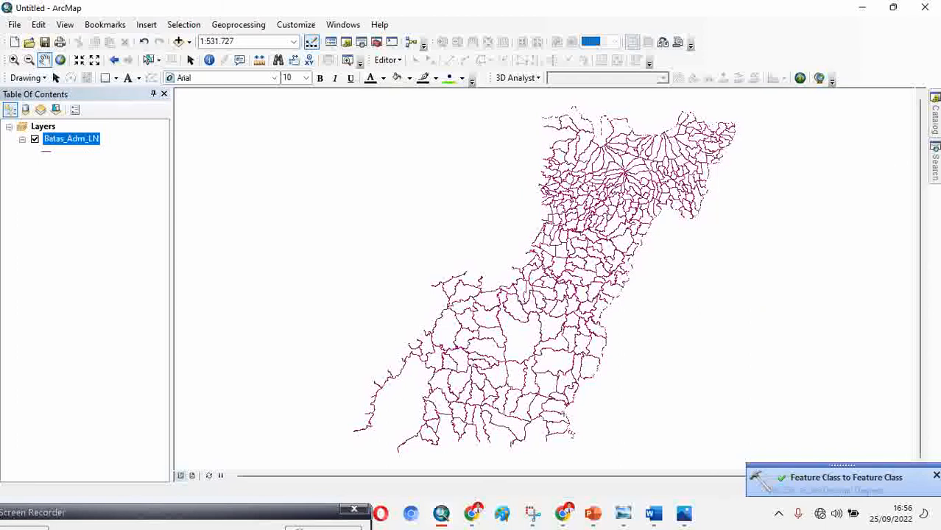
left_click(936, 118)
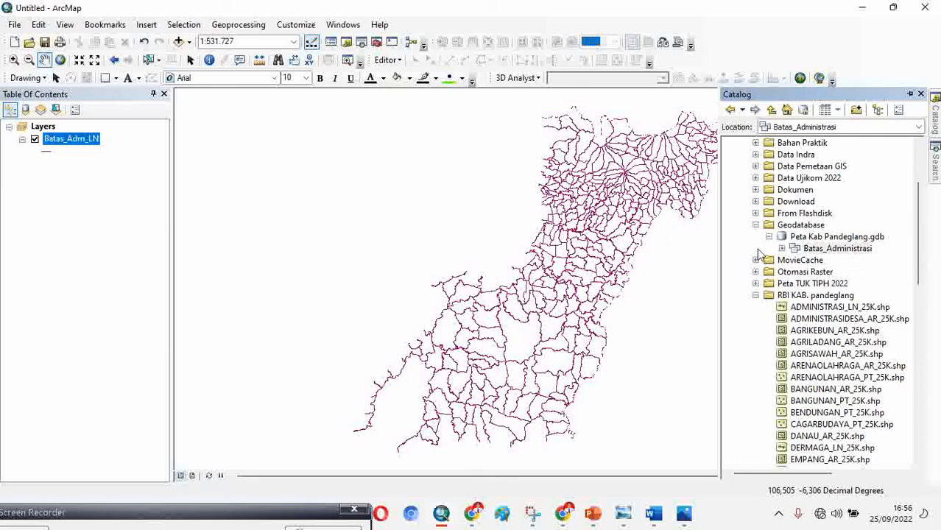
left_click(782, 249)
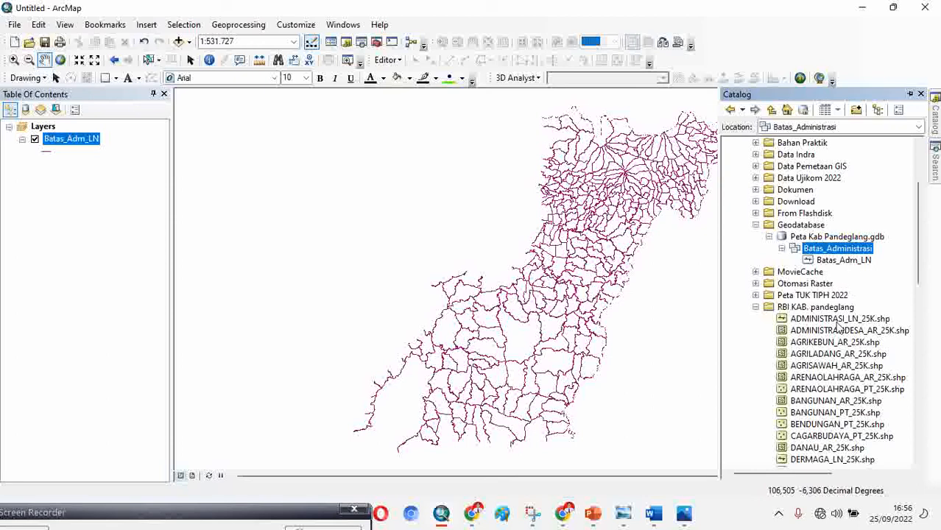
- Start another single feature class import into Batas_Administrasi for the village administration shapefile
left_click(837, 332)
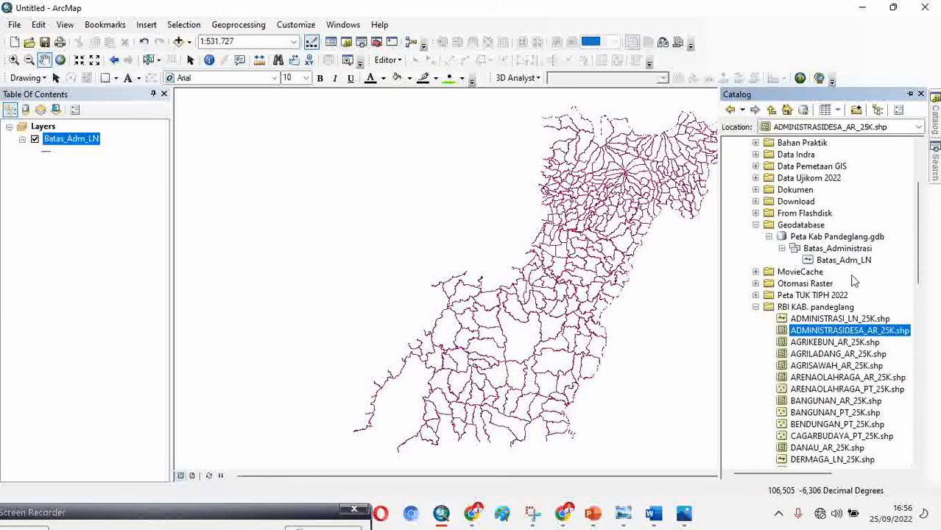
left_click(828, 261)
left_click(829, 251)
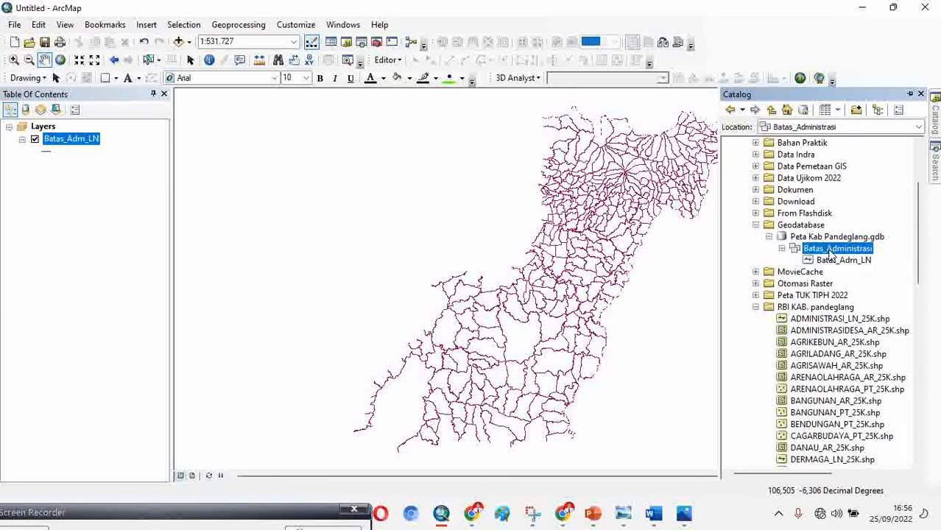
right_click(830, 253)
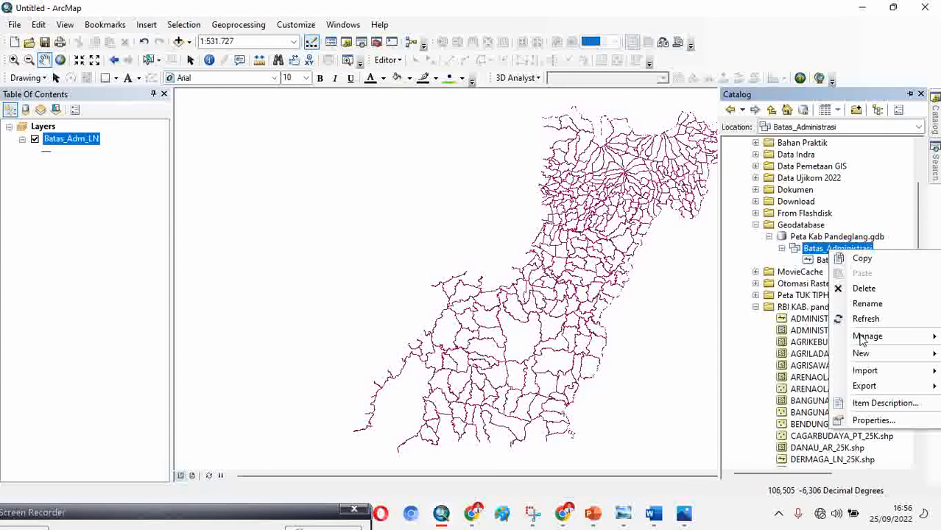
mouse_move(877, 374)
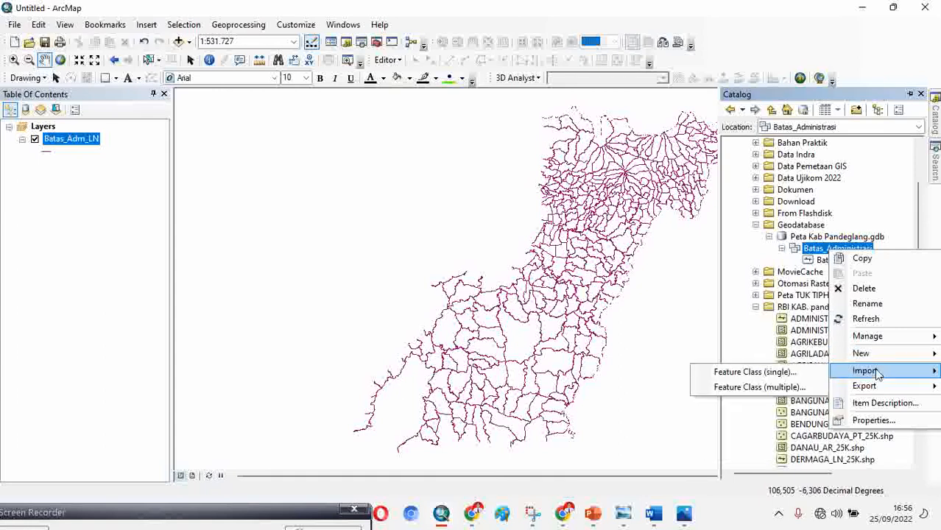
left_click(763, 374)
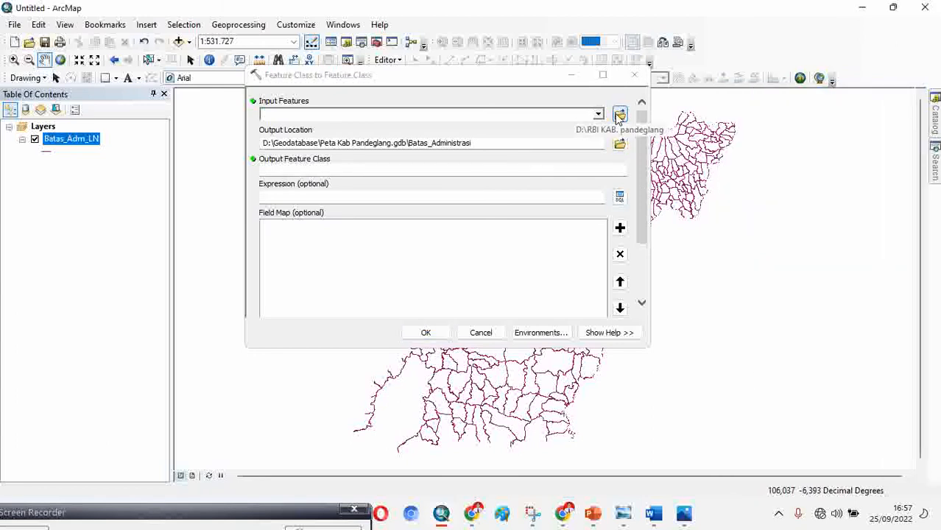
- Set ADMINISTRASIDESA_AR_25K.shp from the RBI KAB. pandeglang folder as the input features of the import
left_click(620, 116)
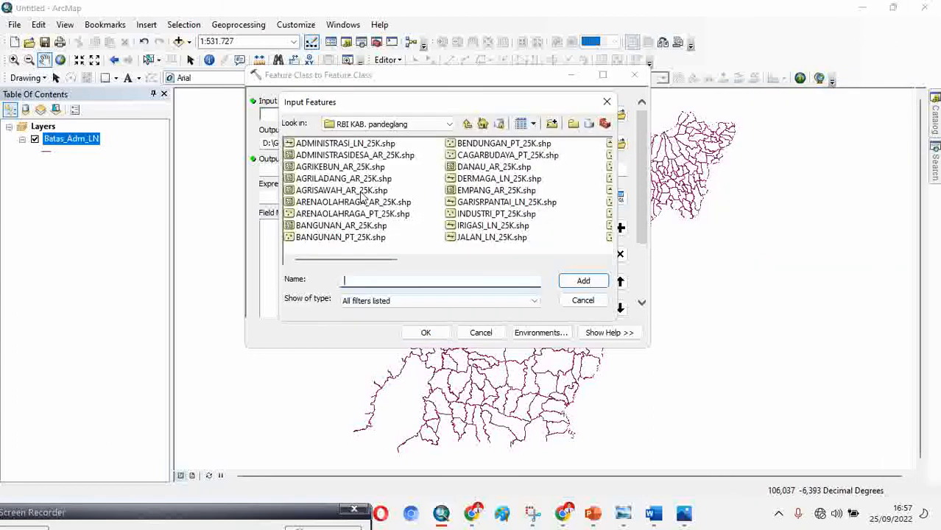
left_click(328, 157)
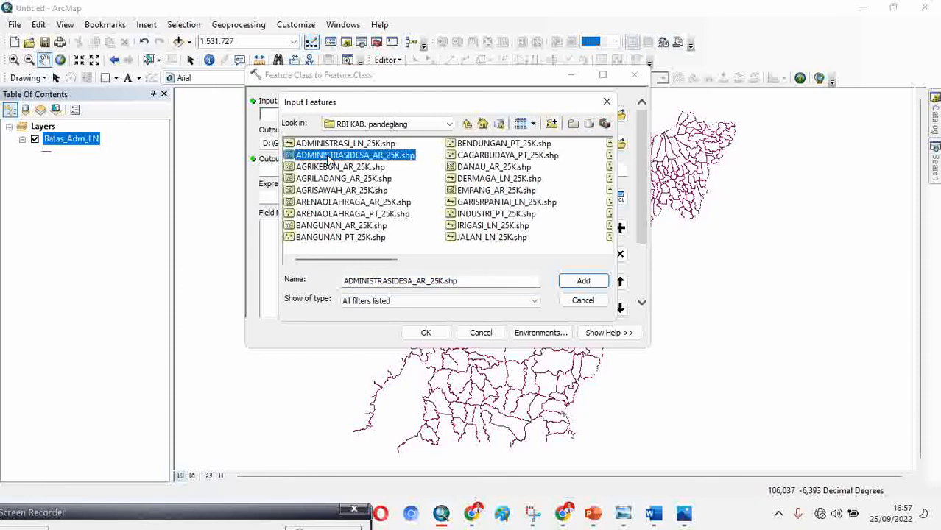
left_click(585, 284)
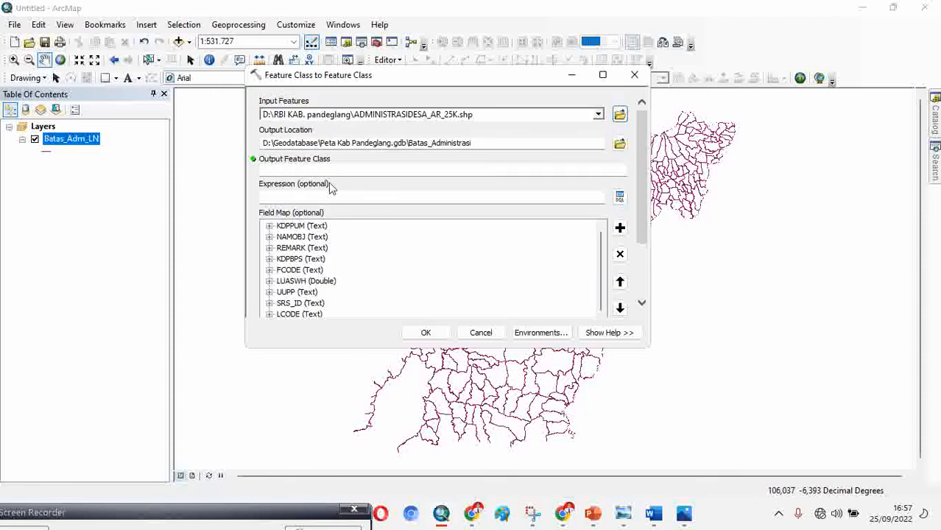
- Name the output feature class Batas_Adm_Desa_AR and run the import with the default field map
left_click(312, 168)
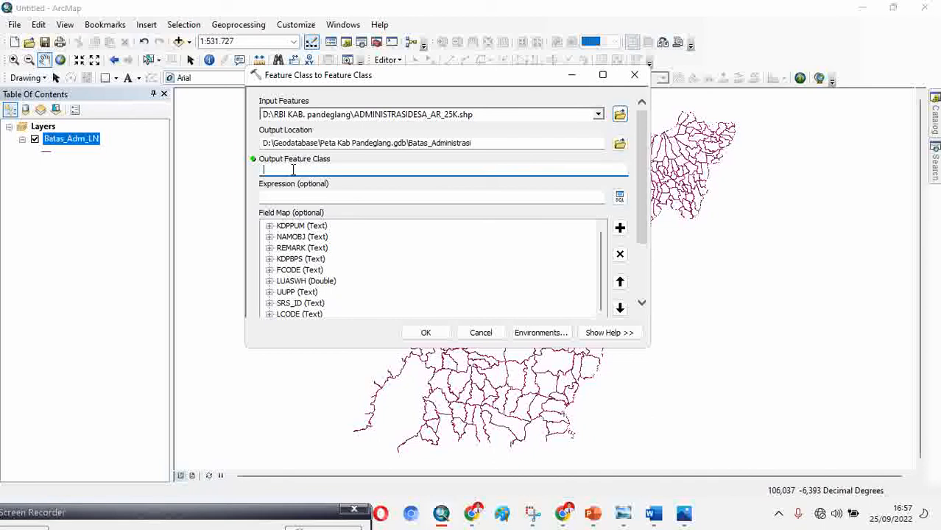
type("Batas_Adm_Desa_AR")
left_click(426, 332)
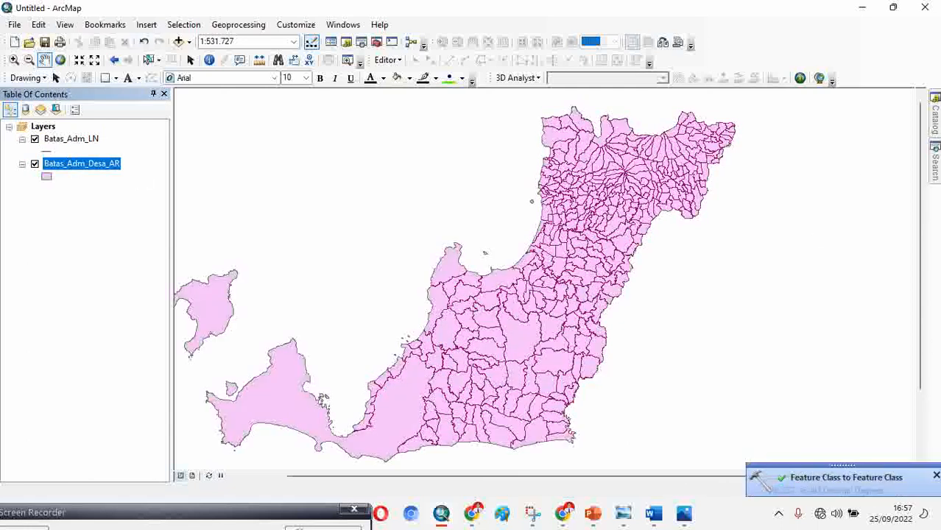
- Check the contents of Batas_Administrasi in the Catalog tree and review which RBI KAB. pandeglang shapefiles remain for import
left_click(934, 124)
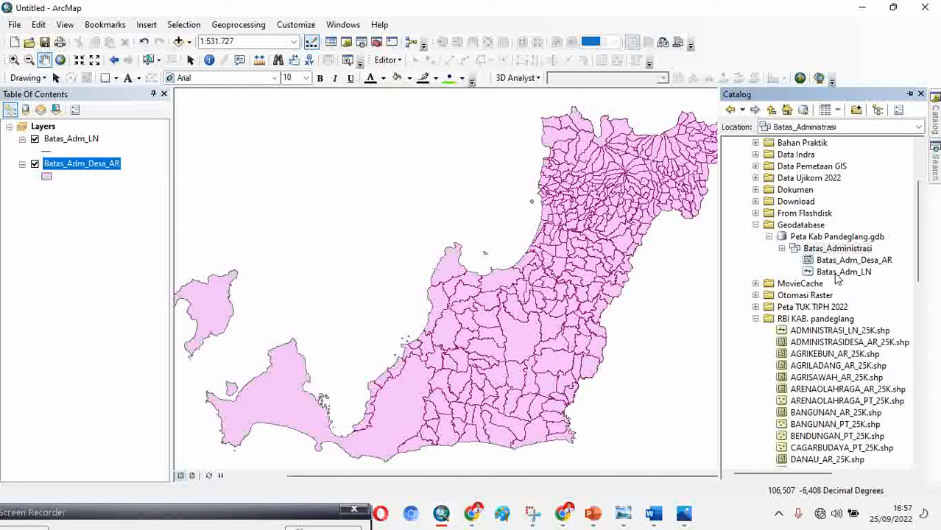
scroll(862, 388, "down", 1)
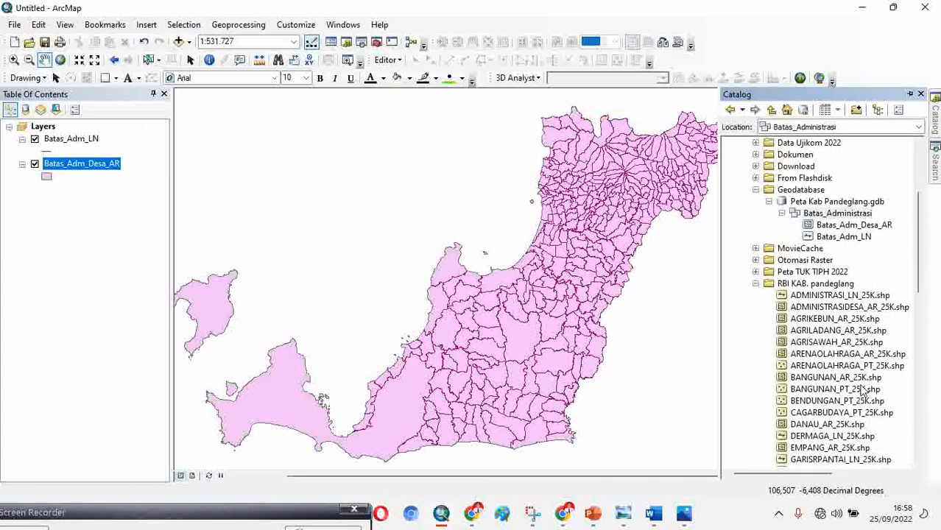
scroll(862, 389, "down", 3)
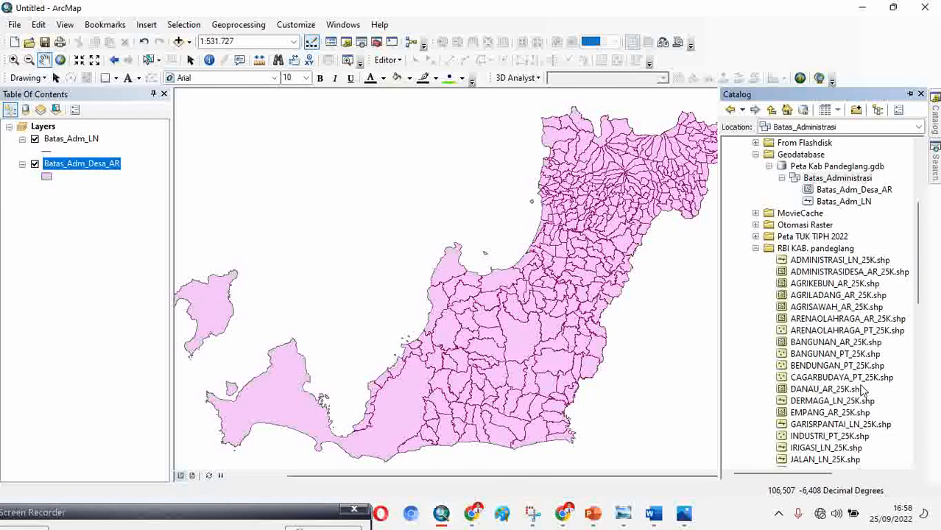
scroll(861, 388, "down", 2)
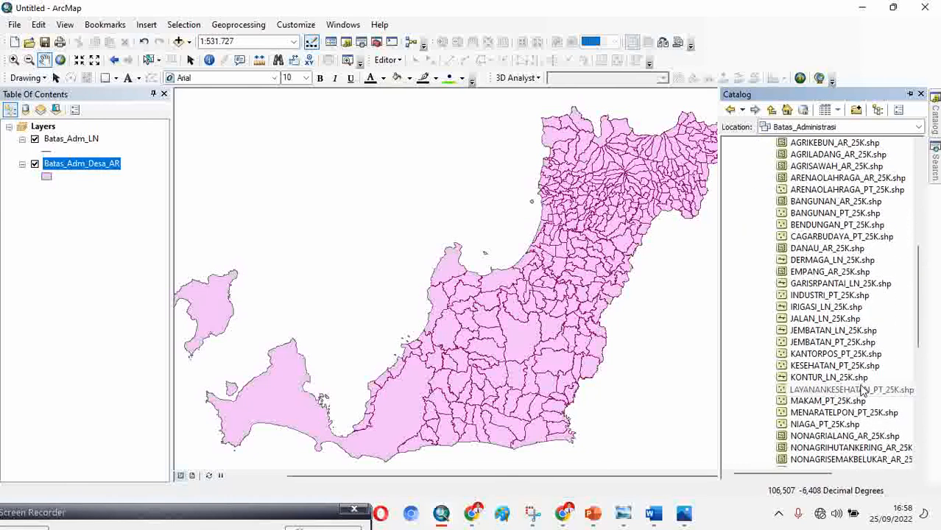
scroll(861, 389, "up", 5)
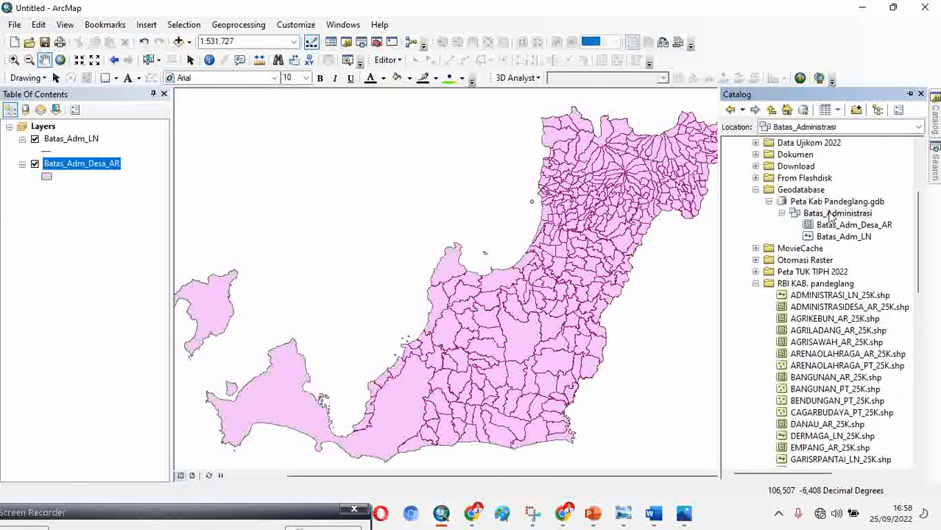
left_click(830, 214)
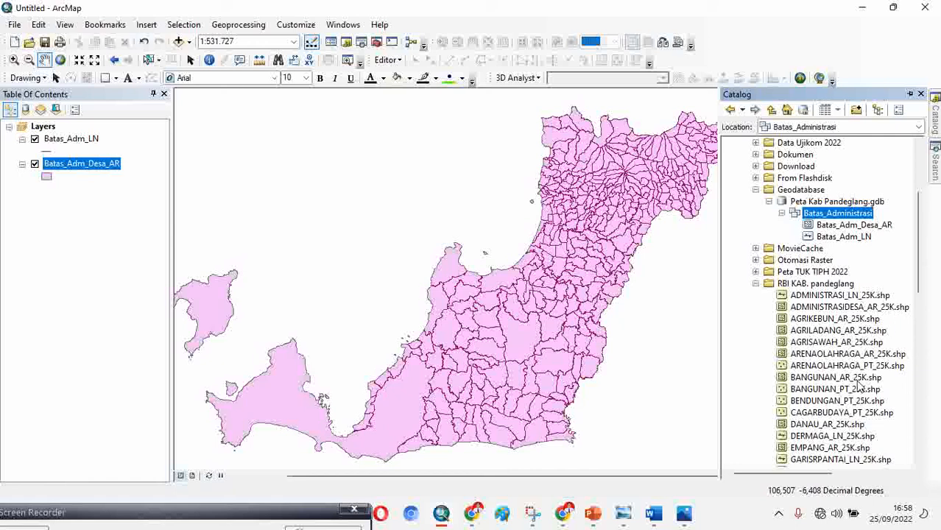
right_click(838, 214)
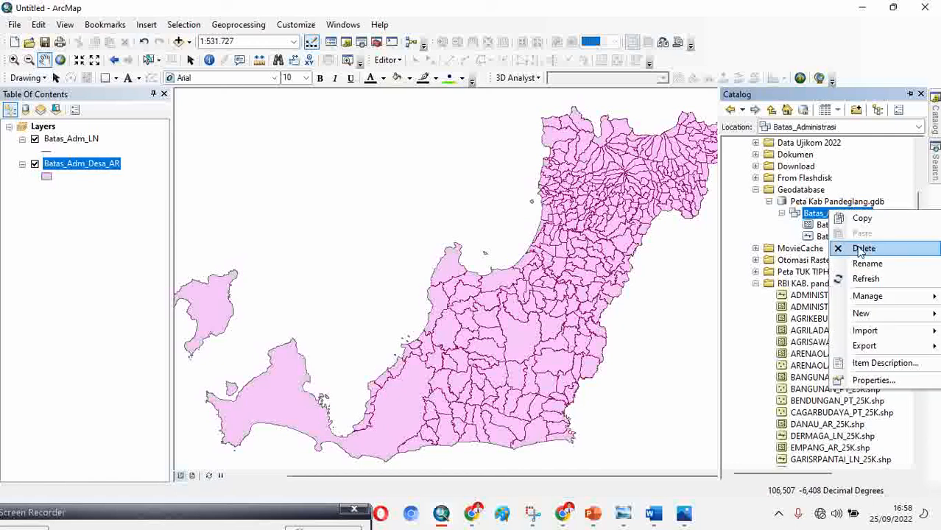
- Start a new feature dataset in Peta Kab Pandeglang.gdb and name it Pertanian
left_click(816, 203)
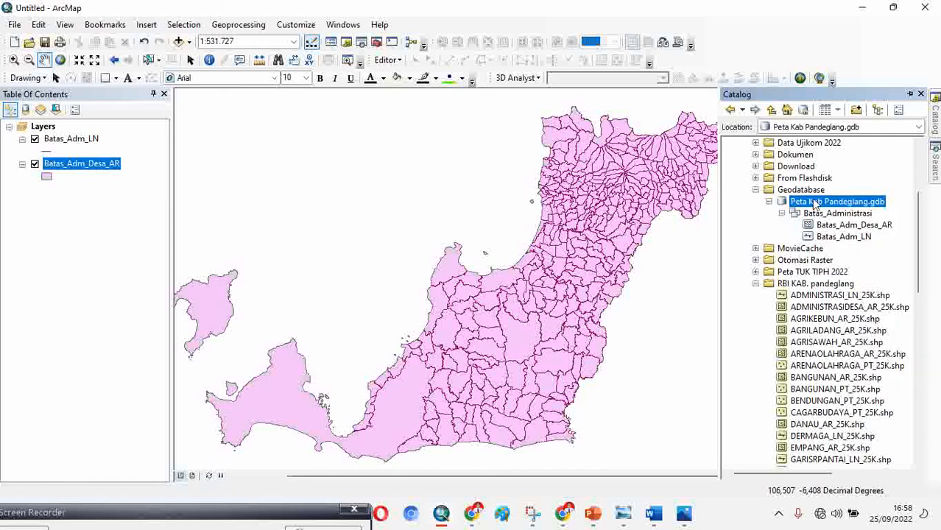
right_click(815, 203)
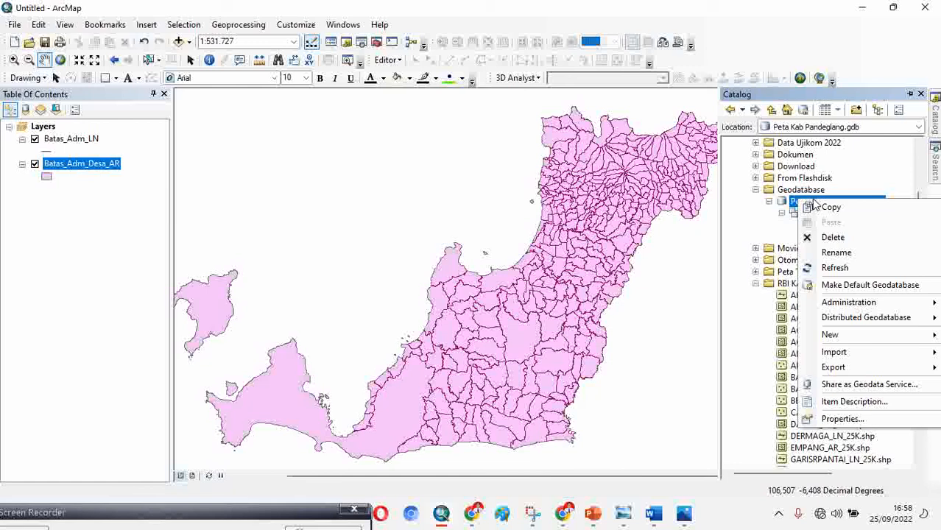
mouse_move(859, 343)
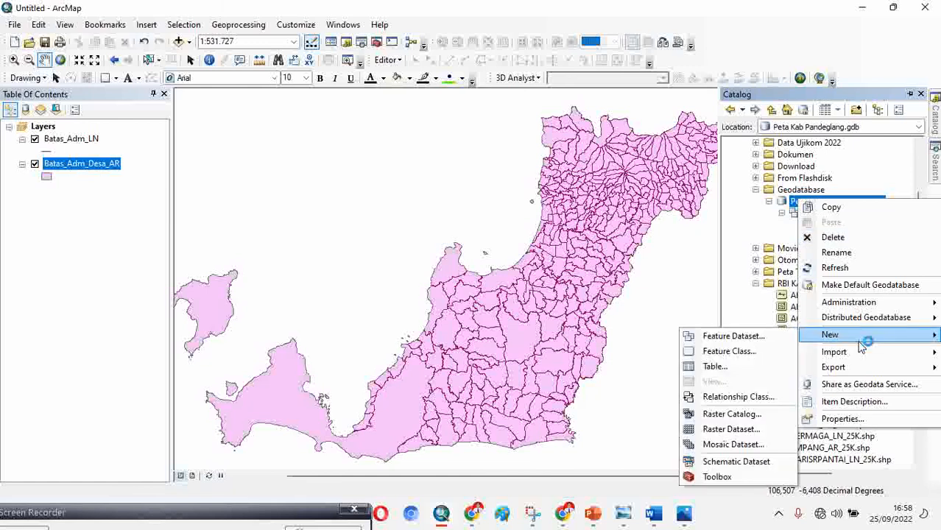
left_click(740, 337)
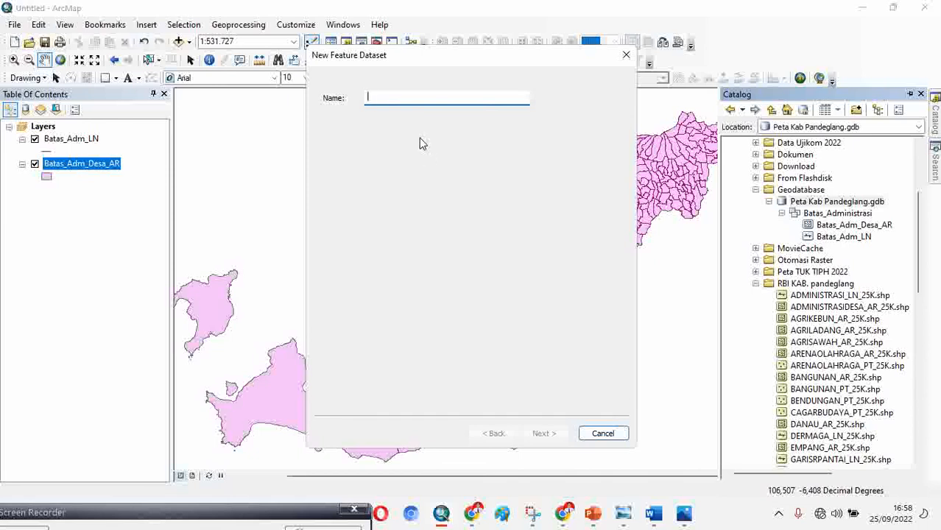
type("Per")
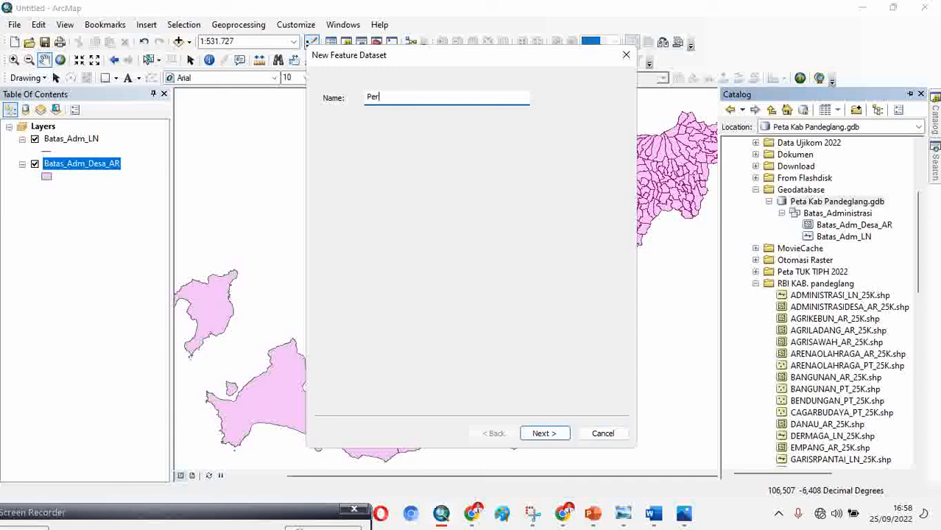
type("tanian")
left_click(535, 432)
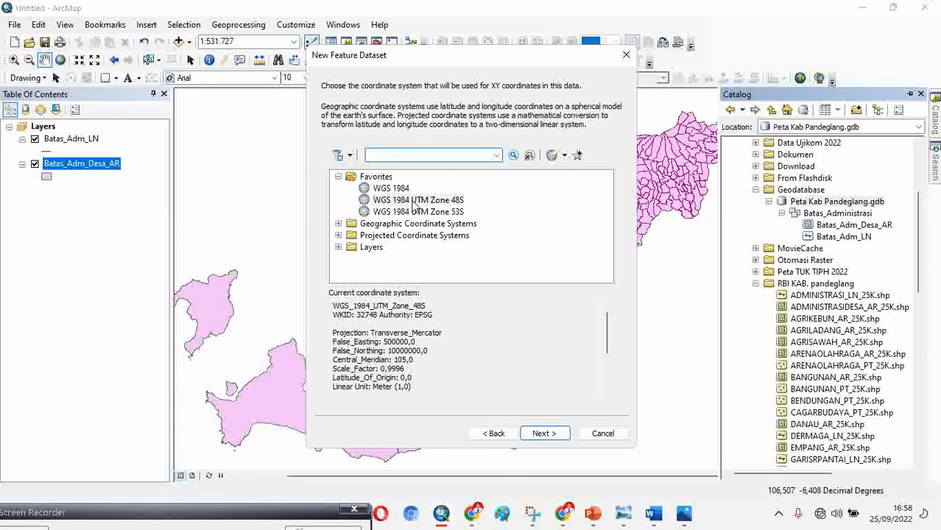
- Assign WGS 1984 UTM Zone 48S to the Pertanian dataset without a vertical coordinate system and finish creating it with default tolerances
left_click(414, 200)
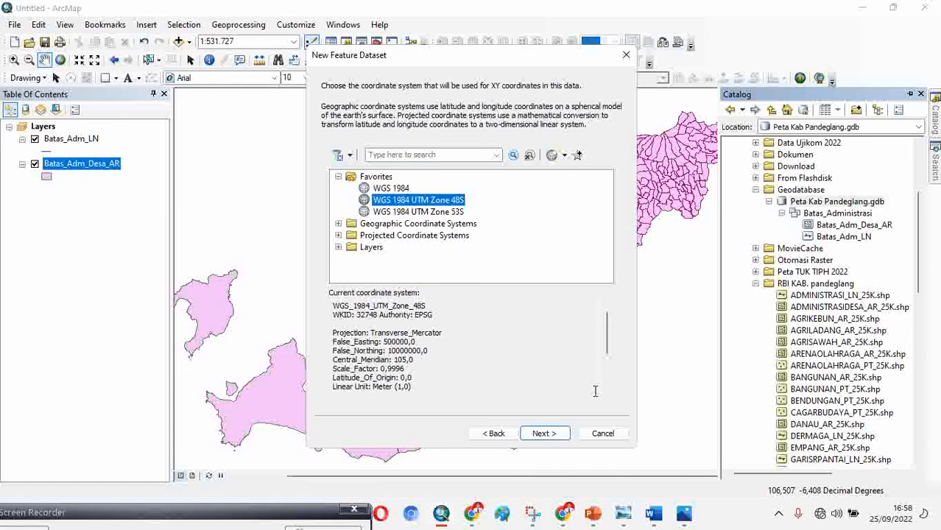
left_click(552, 435)
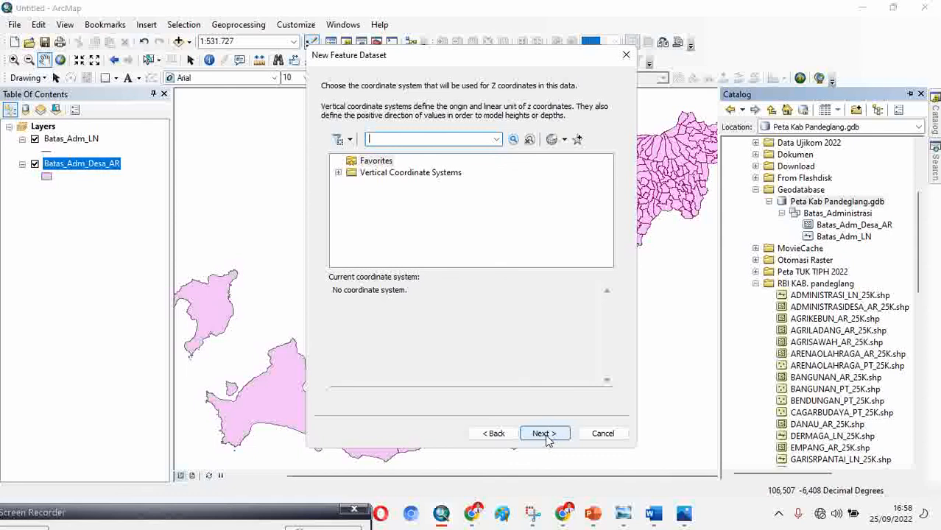
left_click(550, 435)
left_click(545, 435)
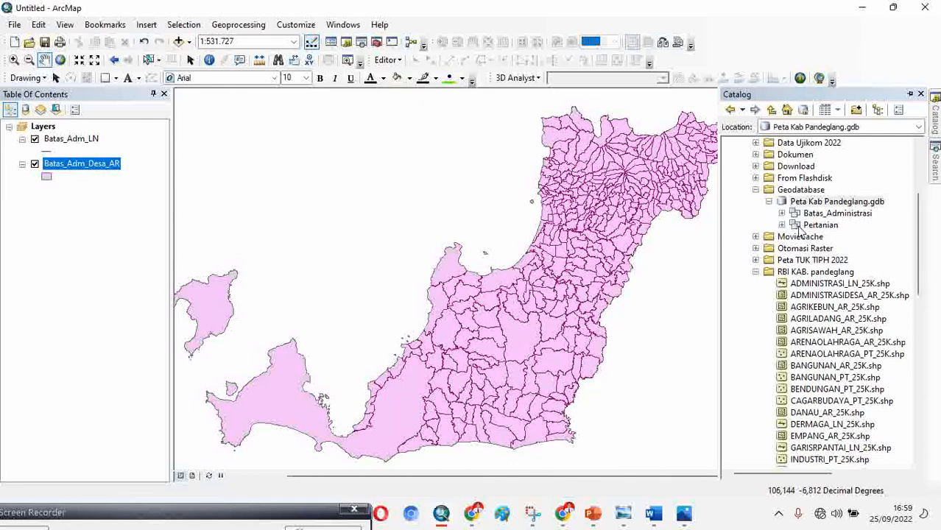
- Start a single feature class import into the Pertanian feature dataset
left_click(782, 225)
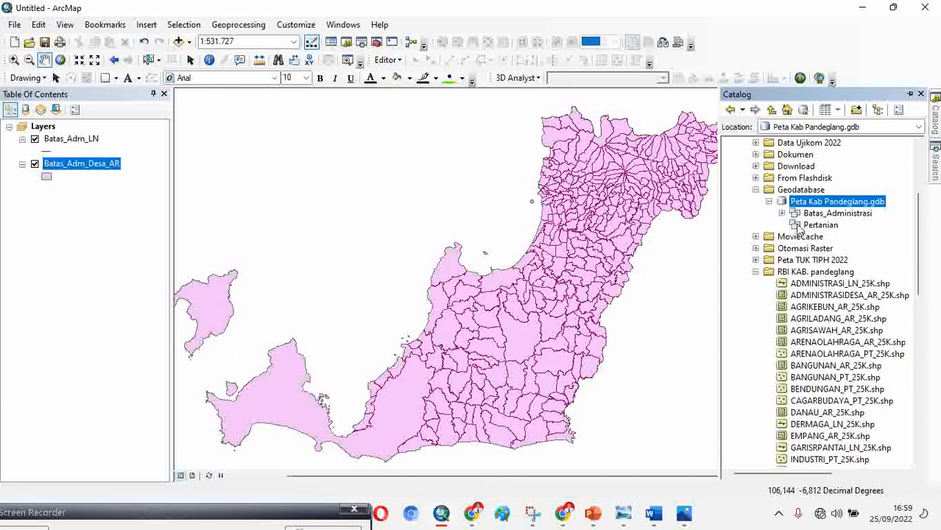
left_click(819, 225)
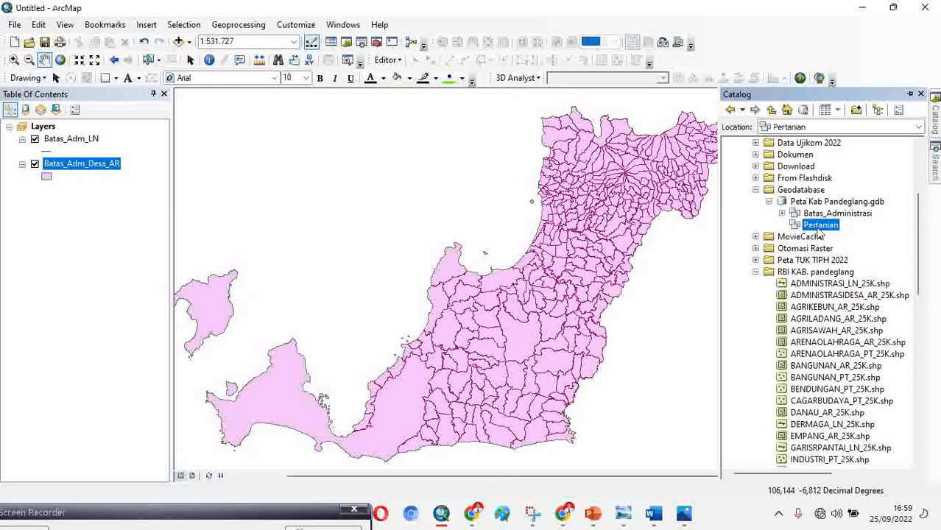
left_click(782, 213)
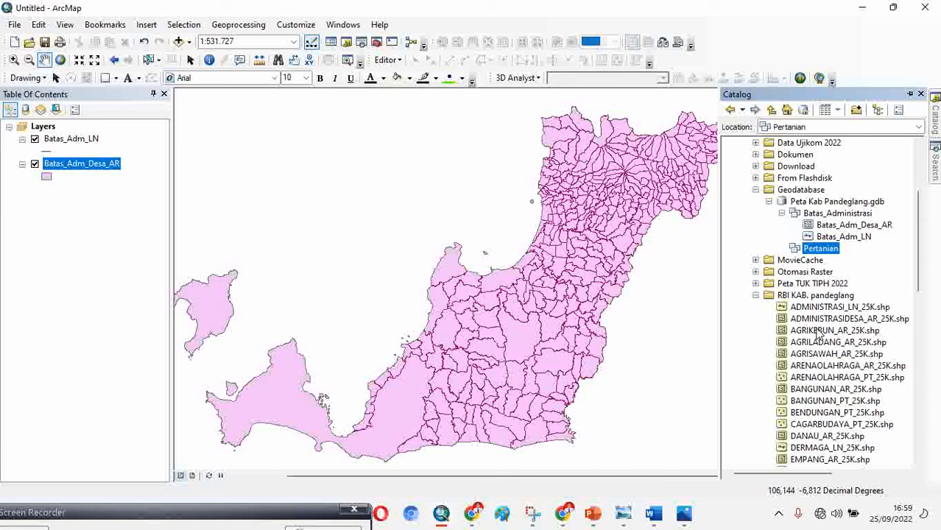
right_click(823, 253)
mouse_move(869, 376)
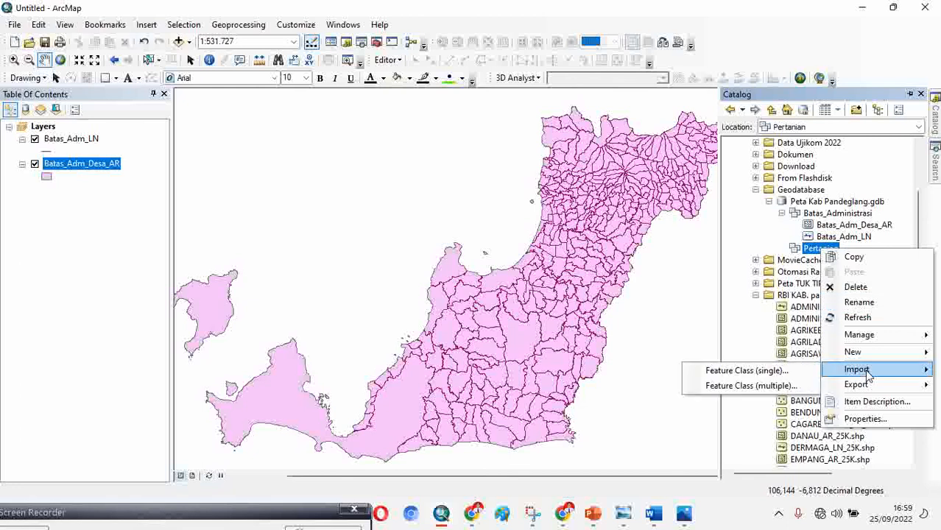
left_click(774, 372)
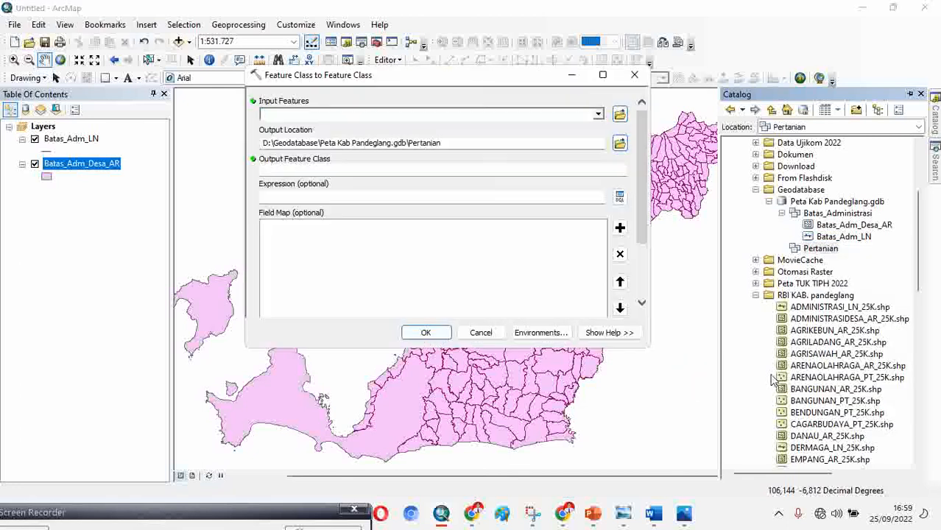
- Set AGRIKEBUN_AR_25K.shp from the RBI KAB. pandeglang folder as the input features of the Pertanian import
left_click(619, 115)
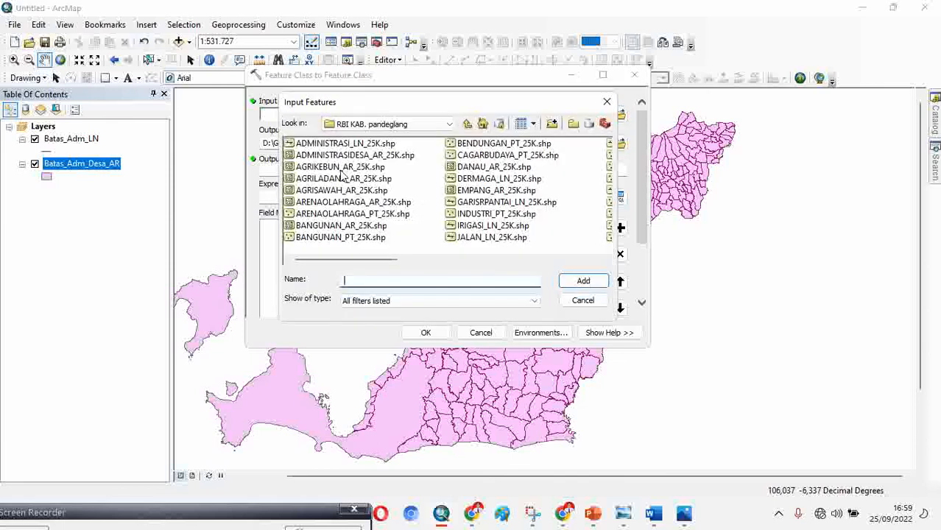
left_click(341, 167)
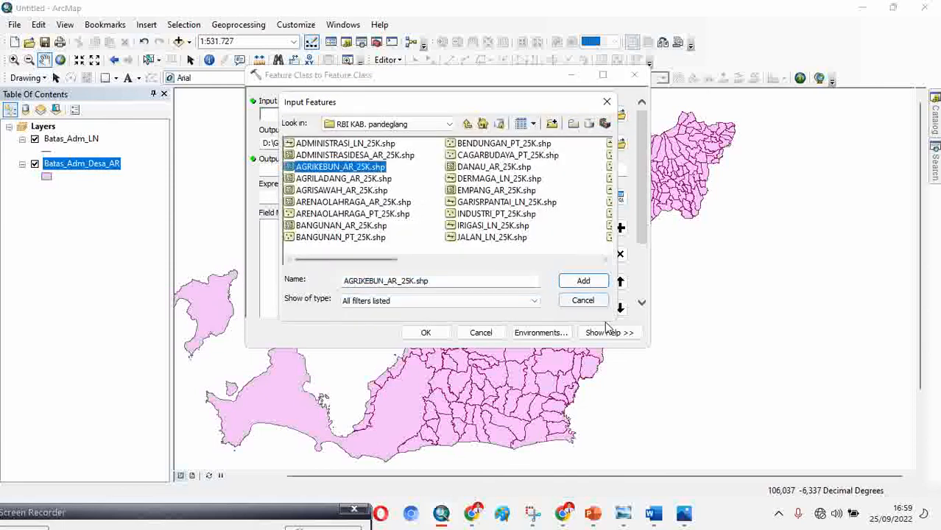
left_click(582, 282)
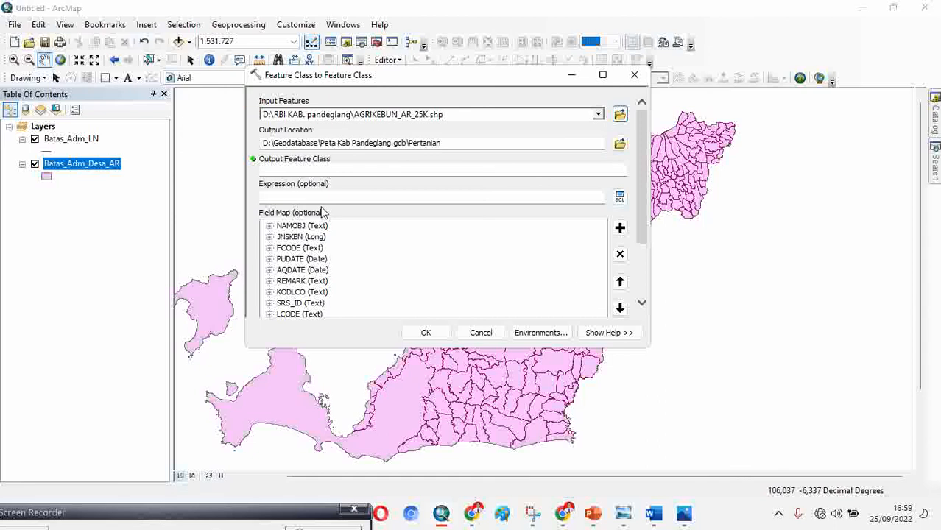
- Import the plantation shapefile as feature class Kebun_AR and check it inside the Pertanian feature dataset
left_click(300, 169)
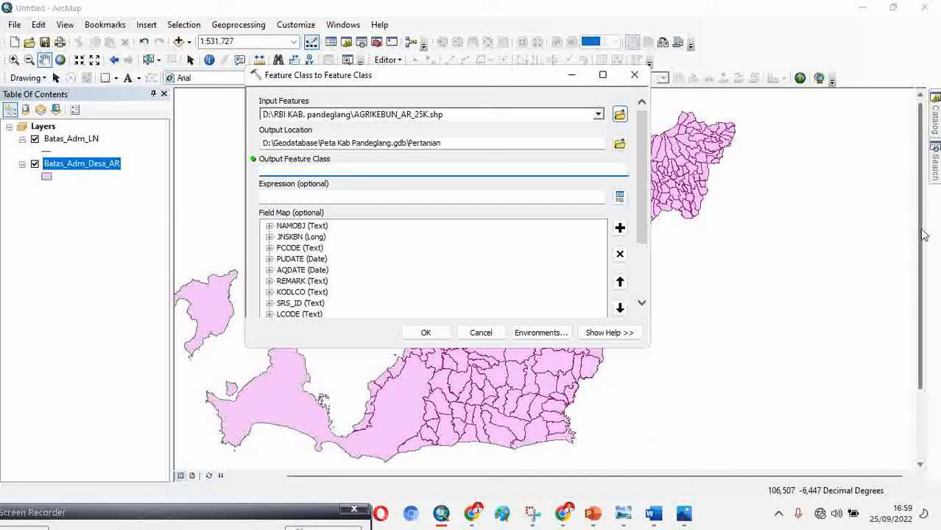
type("Kebun_AR")
left_click(427, 333)
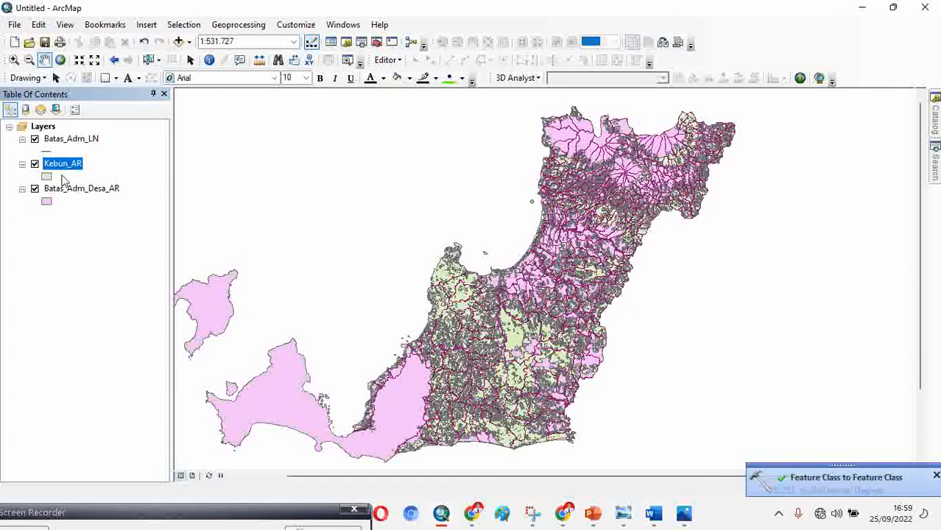
left_click(936, 117)
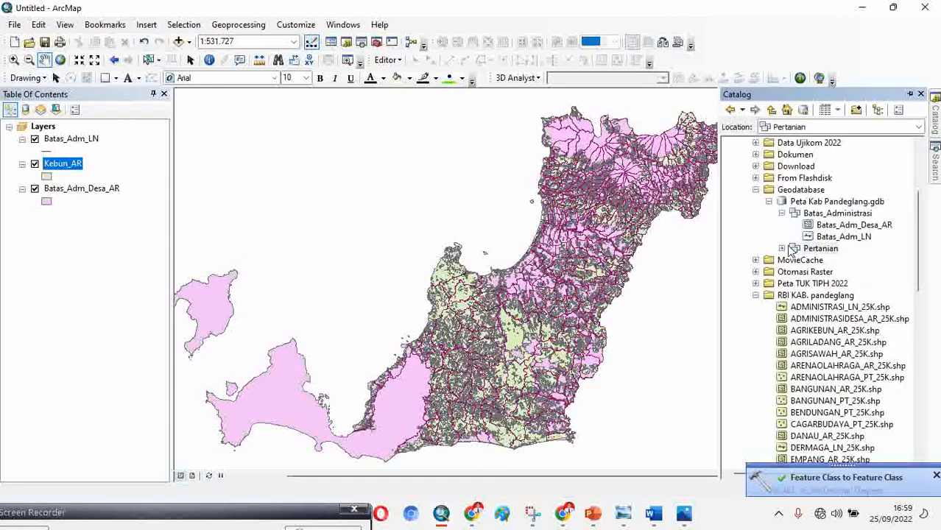
left_click(782, 249)
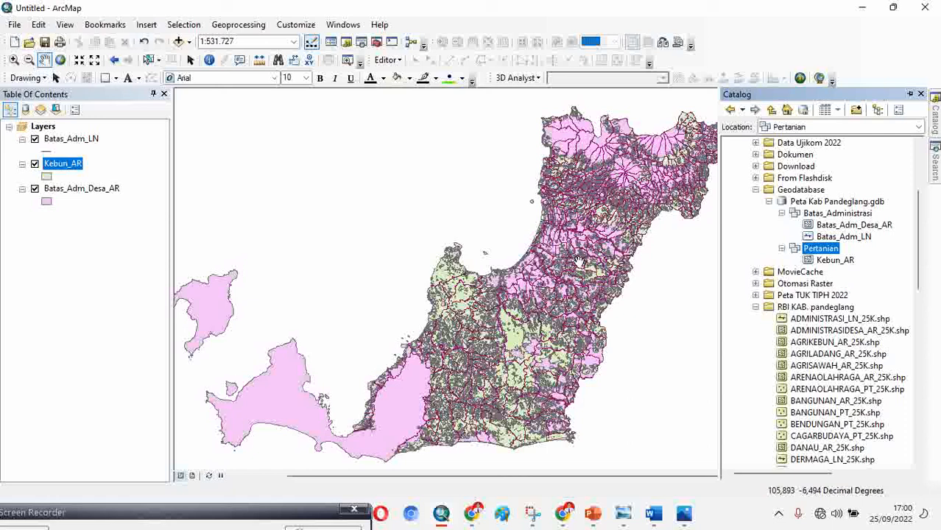
left_click_drag(249, 512, 384, 302)
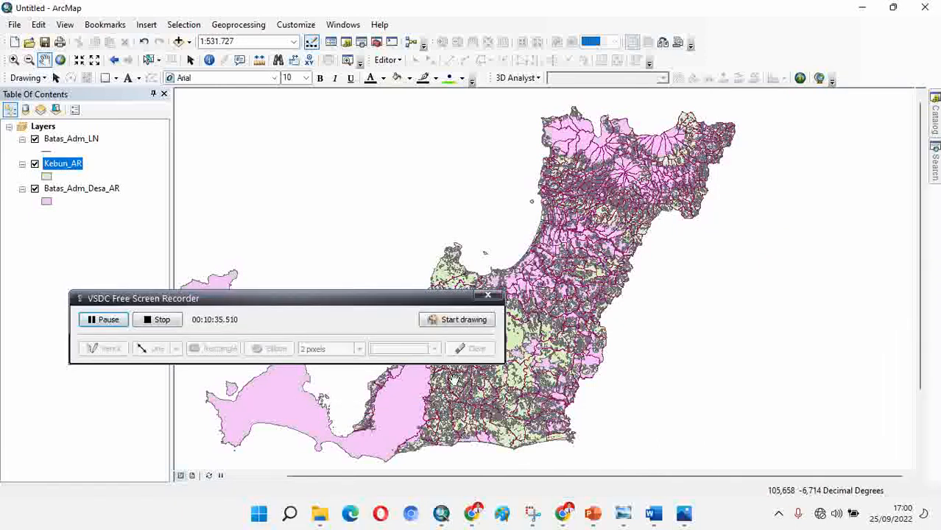